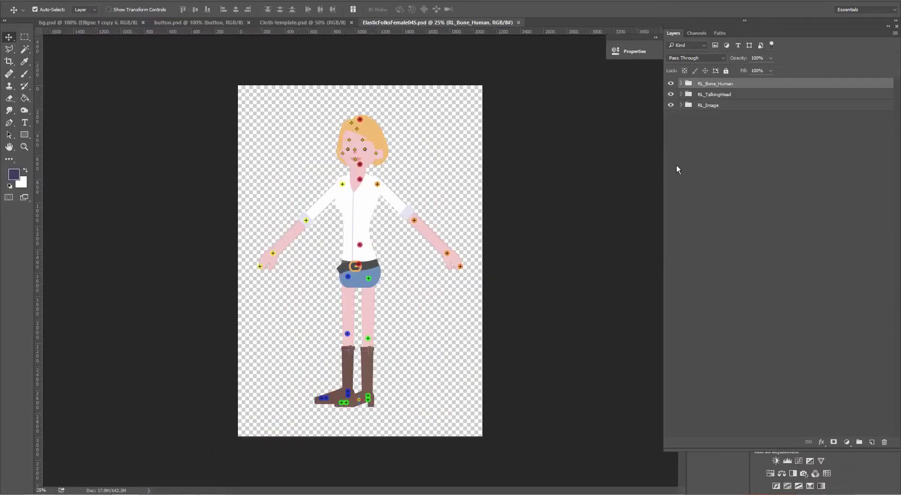
Hide the RL_Bone_Human group and the HeadBone group inside RL_TalkingHead
left_click(672, 84)
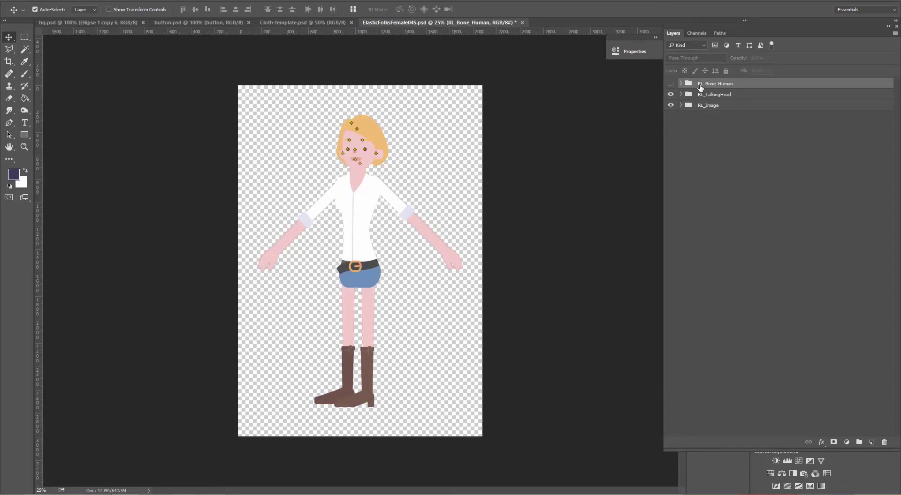
left_click(681, 95)
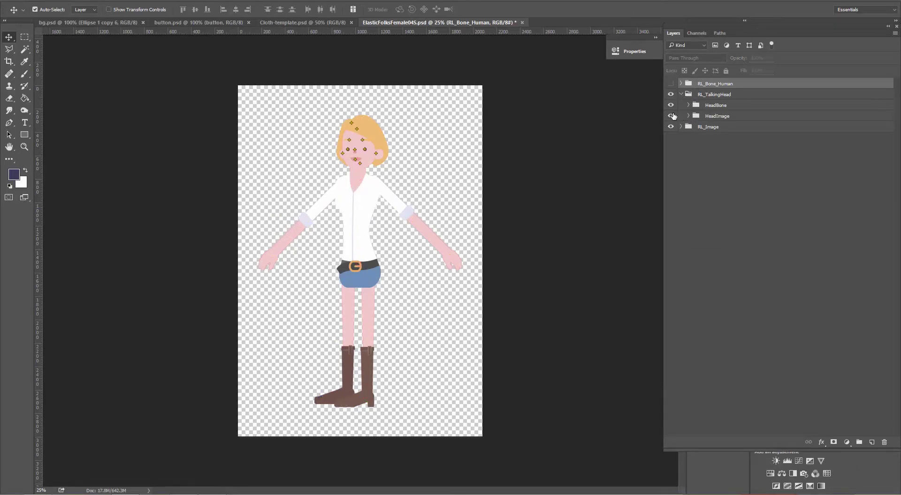
left_click(671, 106)
Copy both brown vest halves from Cloth-template.psd into the ElasticFolksFemale04S.psd document and fit them over the white shirt
left_click(294, 24)
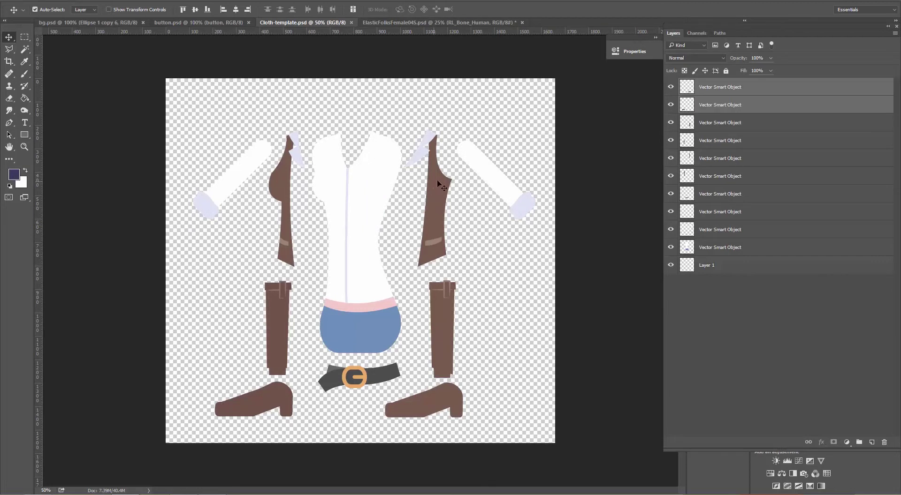
left_click_drag(438, 201, 369, 197)
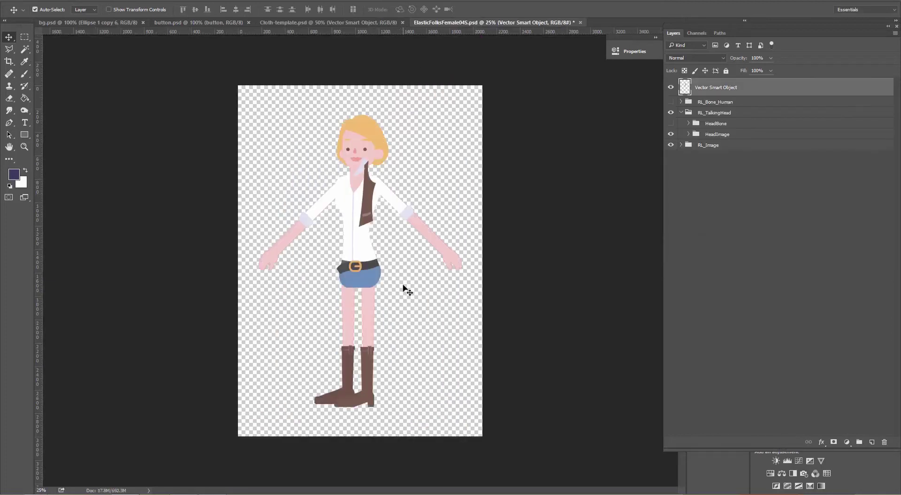
scroll(407, 289, "up", 3)
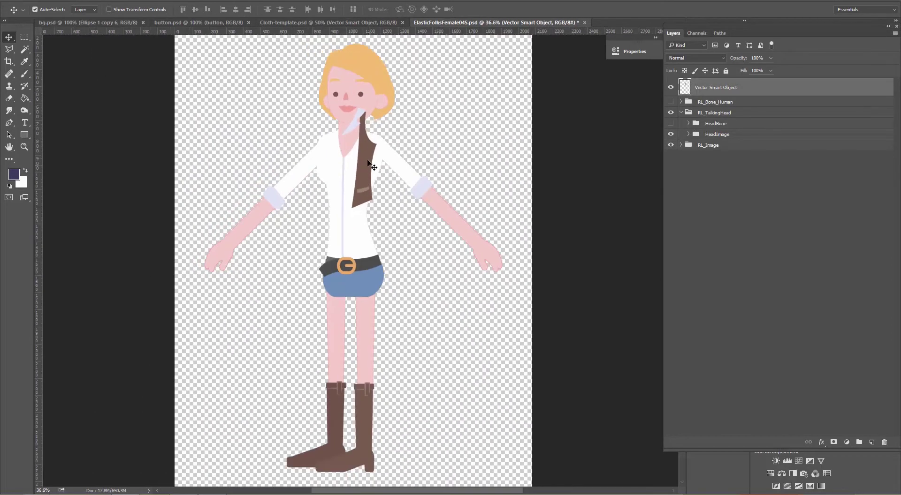
left_click_drag(365, 159, 369, 173)
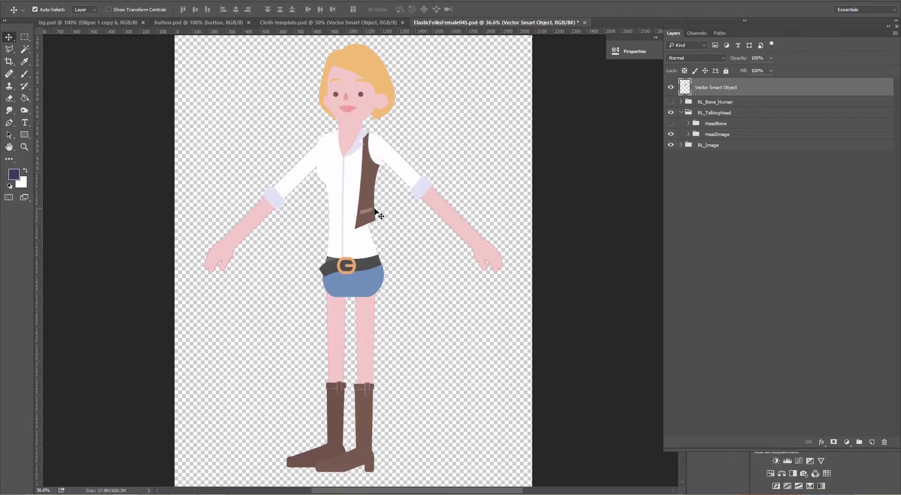
left_click(346, 21)
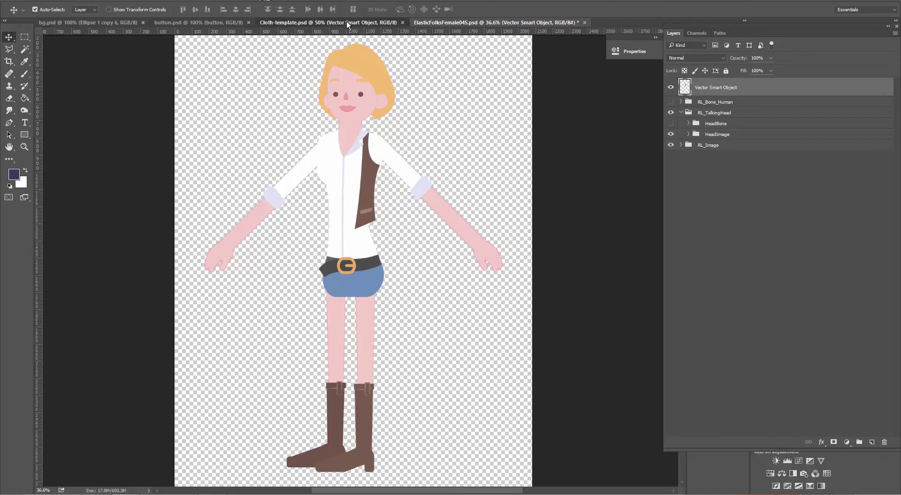
left_click_drag(290, 195, 329, 173)
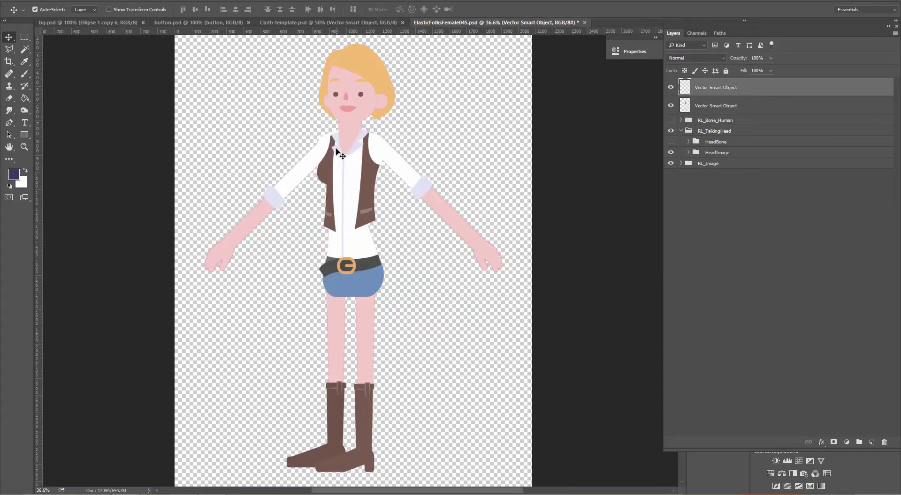
Turn off snapping and fine-tune the position of the vest half with the rounded chest outline
left_click(186, 1)
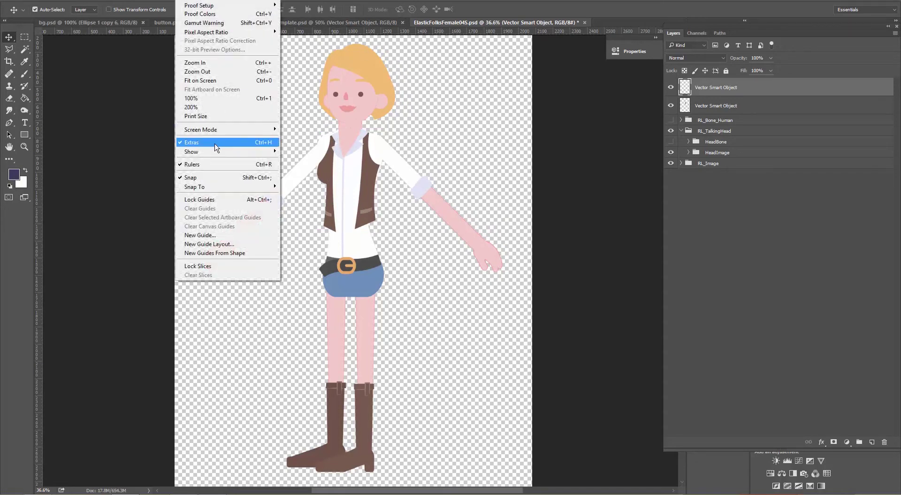
left_click(202, 177)
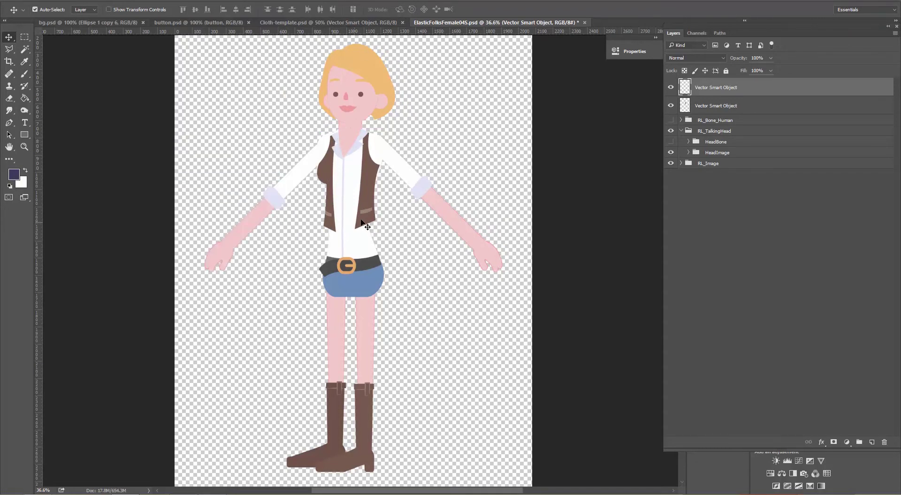
scroll(367, 220, "up", 3)
left_click_drag(306, 144, 305, 141)
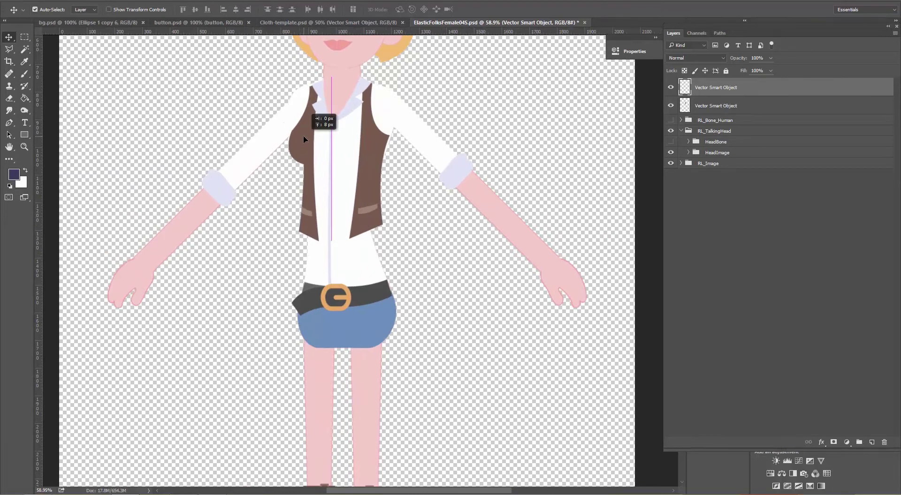
left_click_drag(303, 137, 303, 135)
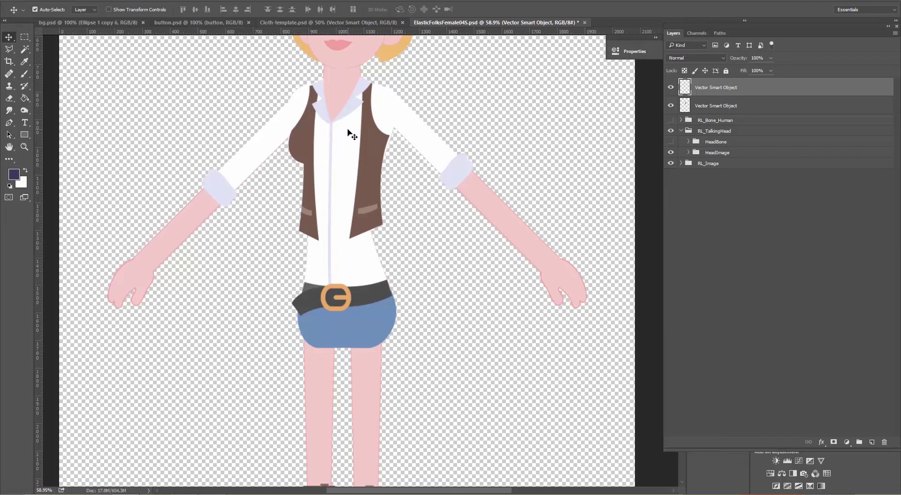
Copy the brown button from button.psd onto the character's vest and scale it to about 15.5%
left_click(198, 22)
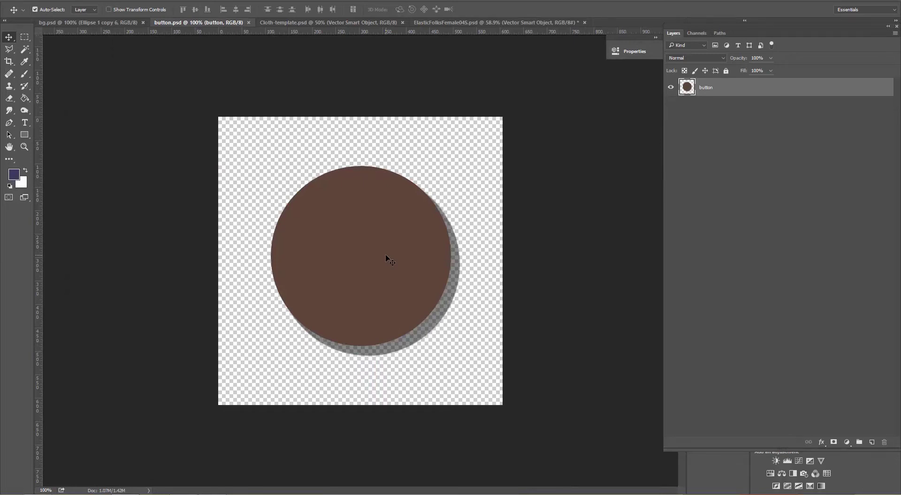
left_click_drag(364, 254, 314, 140)
key("ctrl+t")
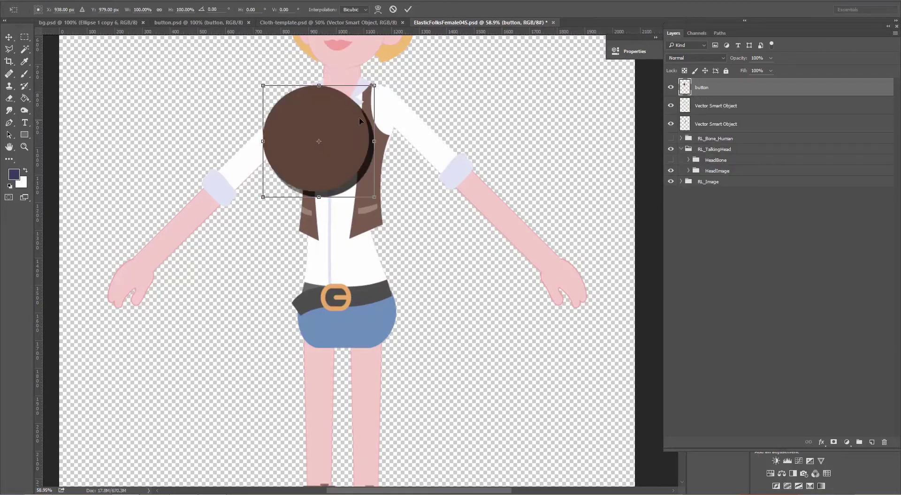
left_click_drag(374, 85, 263, 155)
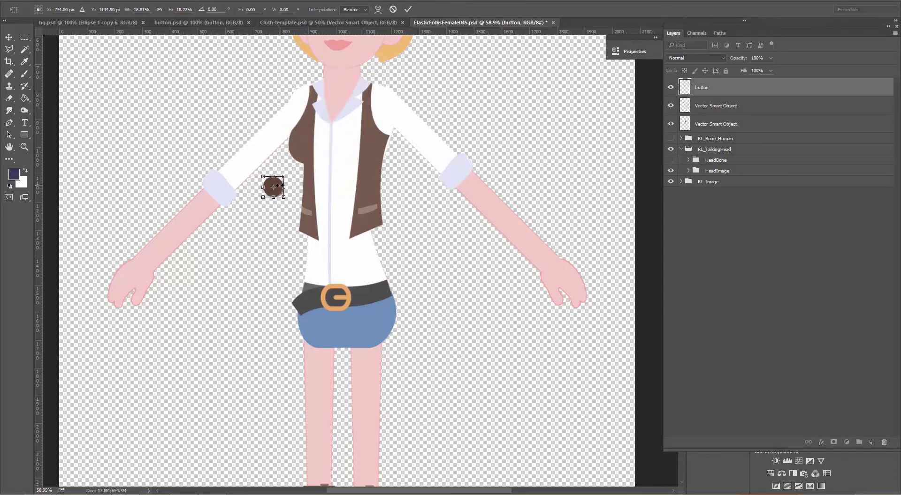
left_click_drag(280, 186, 318, 137)
scroll(324, 174, "up", 4)
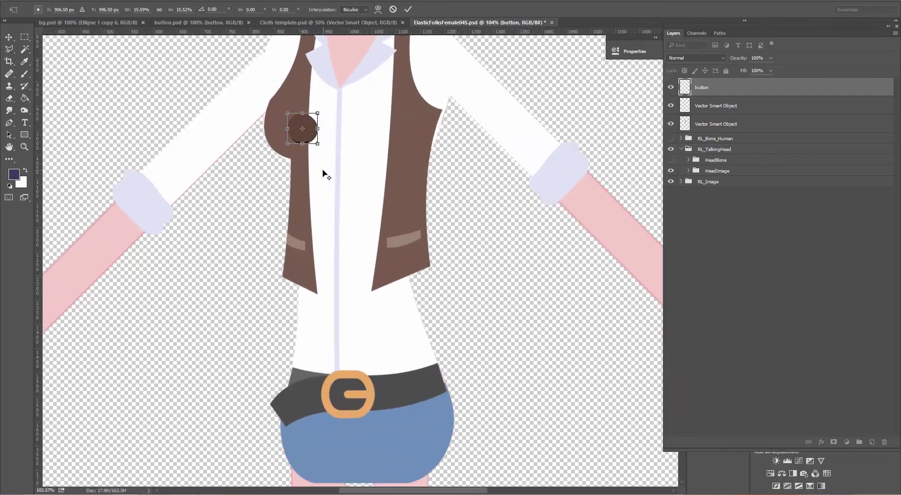
Set the button on the vest's front edge at chest height and place two duplicates below it along the edge
scroll(324, 175, "up", 2)
left_click_drag(306, 124, 310, 119)
key("Return")
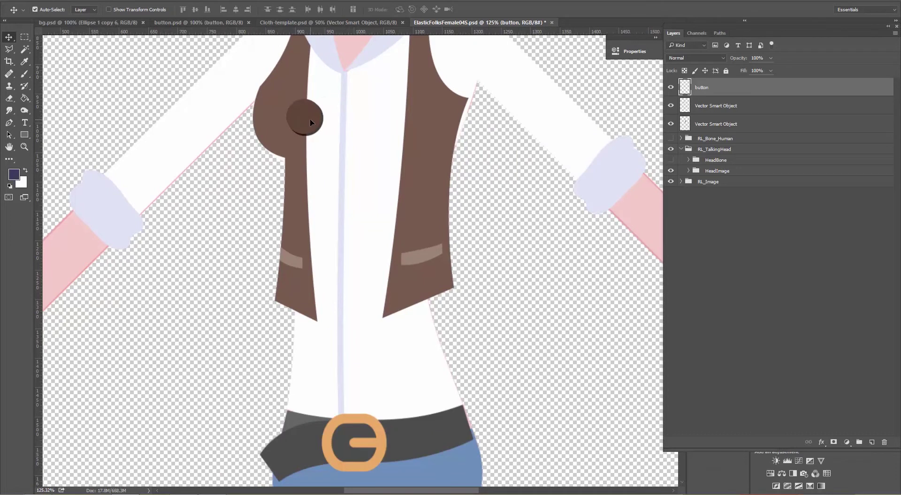
left_click_drag(309, 119, 311, 276)
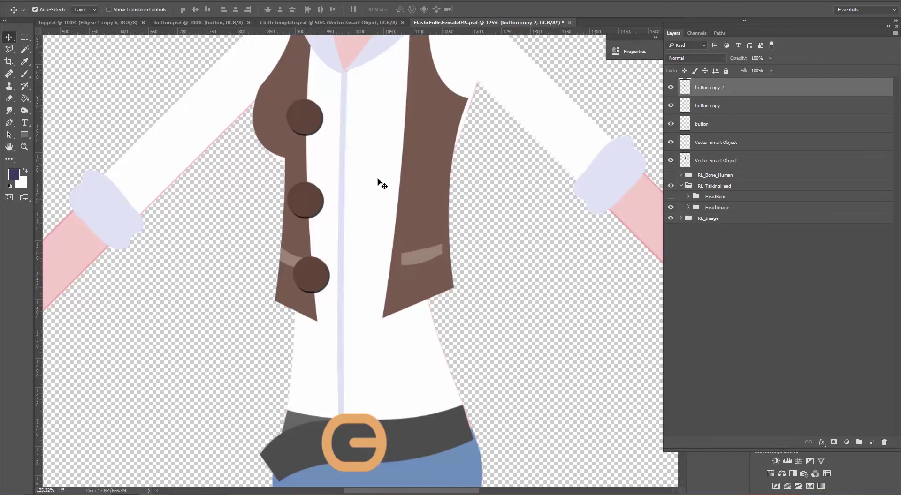
Copy the sheriff star from bg.psd onto the vest half without buttons and scale it to about 27%
scroll(342, 190, "up", 4)
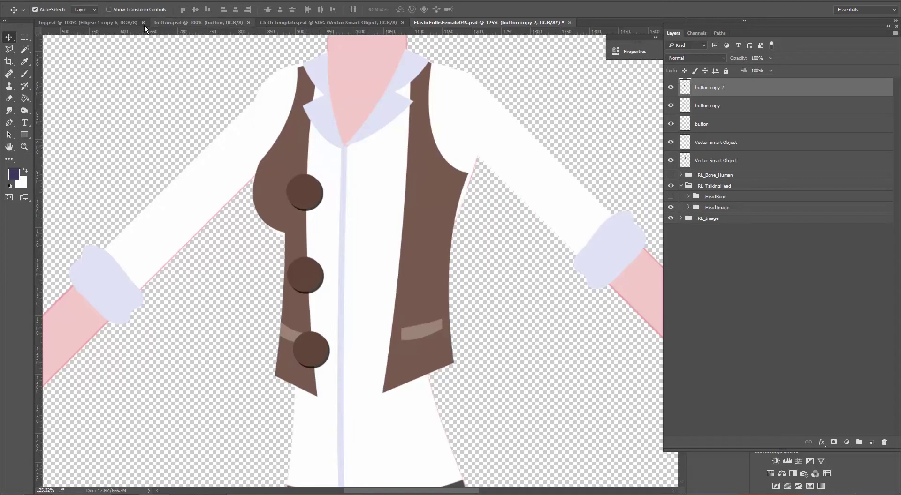
left_click(80, 22)
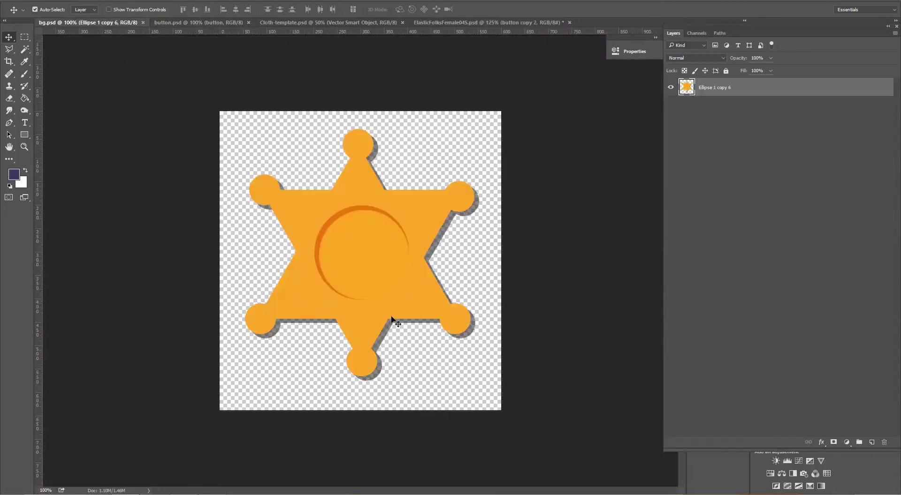
left_click_drag(364, 253, 413, 194)
key("ctrl+t")
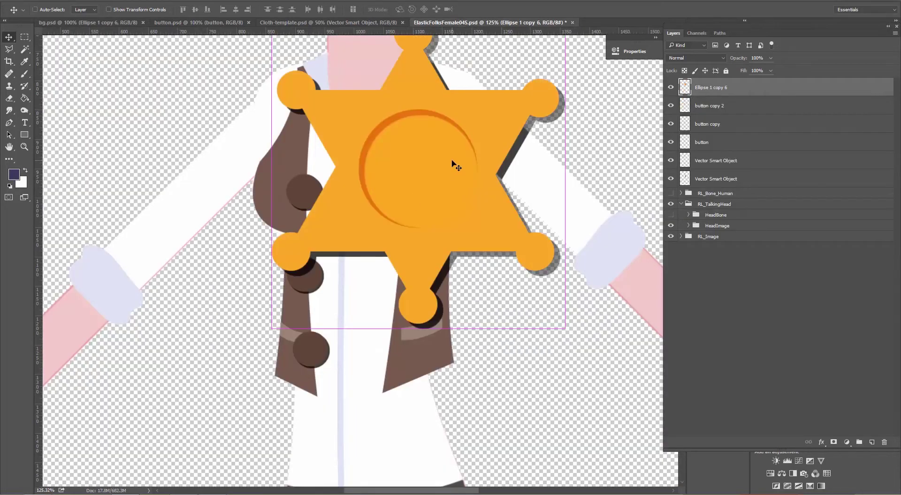
left_click_drag(565, 330, 352, 100)
left_click_drag(327, 54, 422, 180)
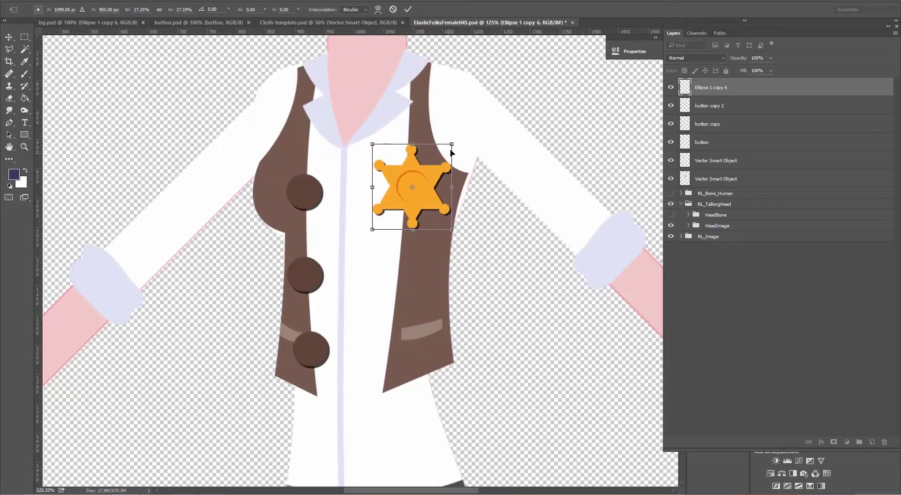
Shrink the sheriff star further and apply the transformation with the star on the vest's chest edge
left_click_drag(452, 145, 422, 190)
key("ctrl+z")
key("Return")
Move the star, the three buttons and both vest layers into the Hip group of RL_Image, above the Hip layer
scroll(423, 189, "down", 5)
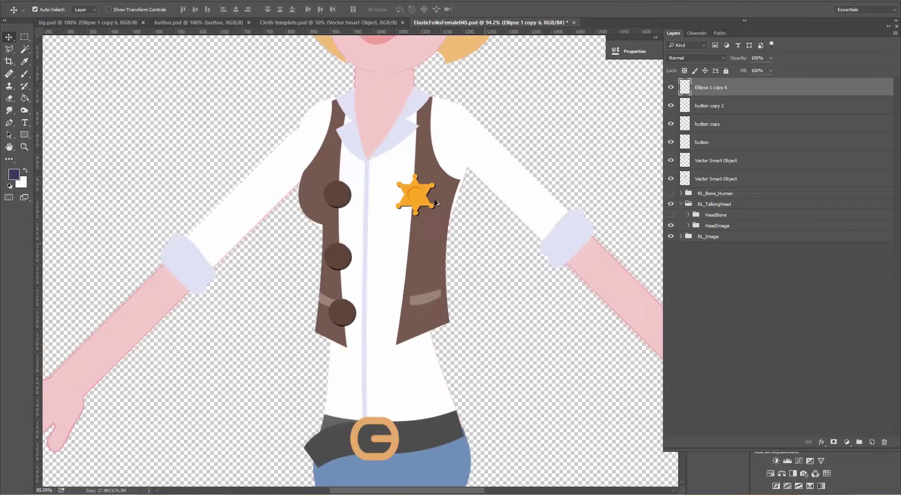
scroll(527, 212, "up", 1)
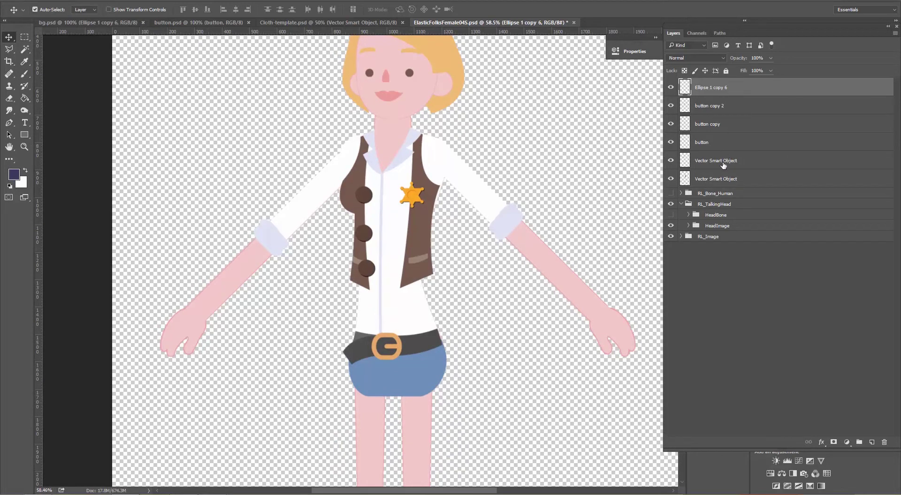
left_click(719, 181, "shift")
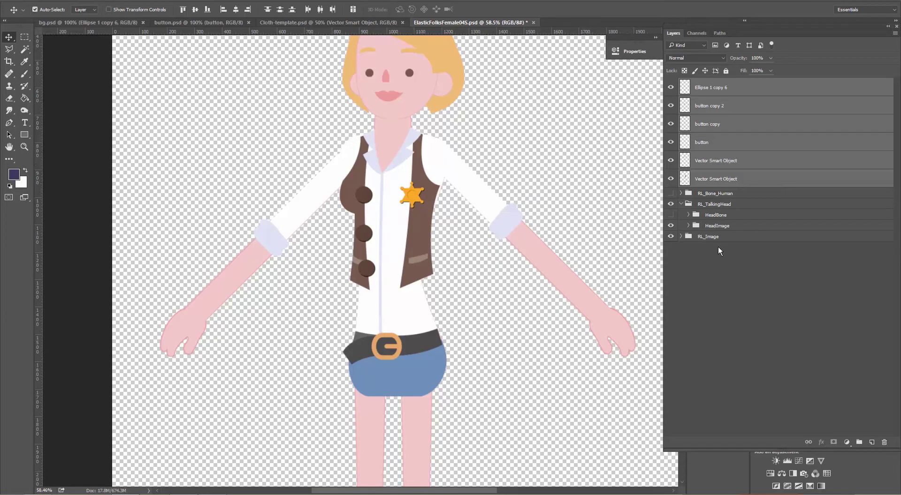
left_click(682, 236)
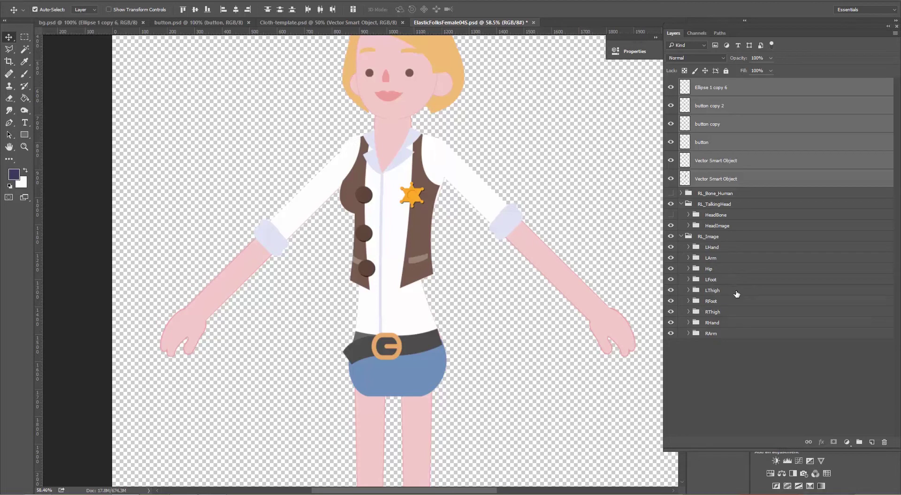
left_click(688, 269)
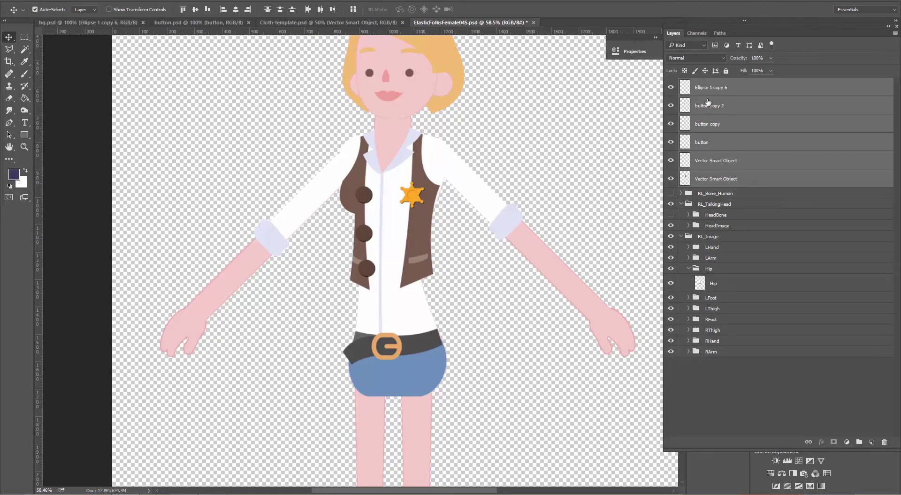
left_click_drag(710, 90, 717, 269)
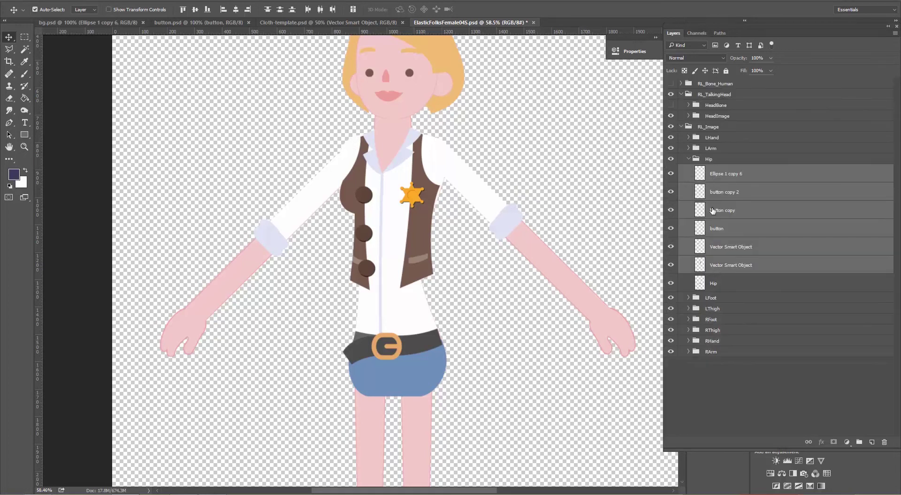
Rename the Hip group to +Hip
left_click(711, 159)
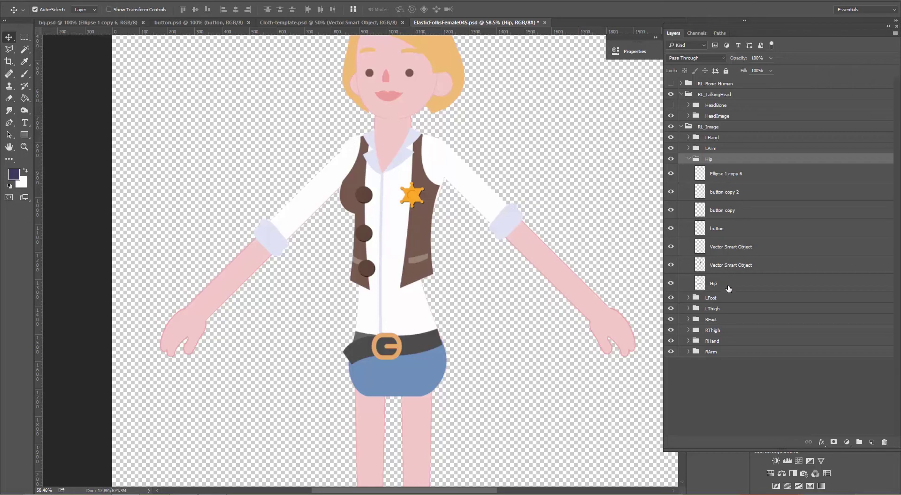
double_click(709, 159)
left_click(707, 160)
type("+")
key("Return")
Save the edited character document and switch to the character animation program in Composer mode
left_click(36, 0)
left_click(47, 88)
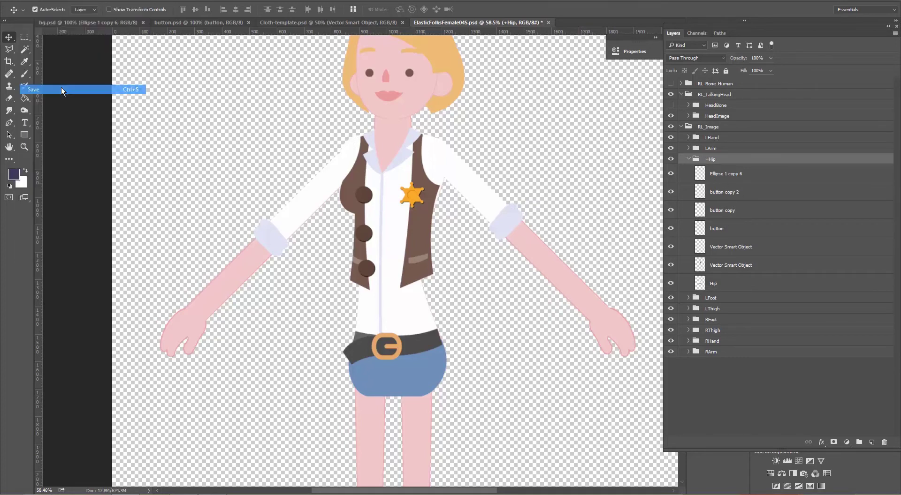
key("alt+Tab")
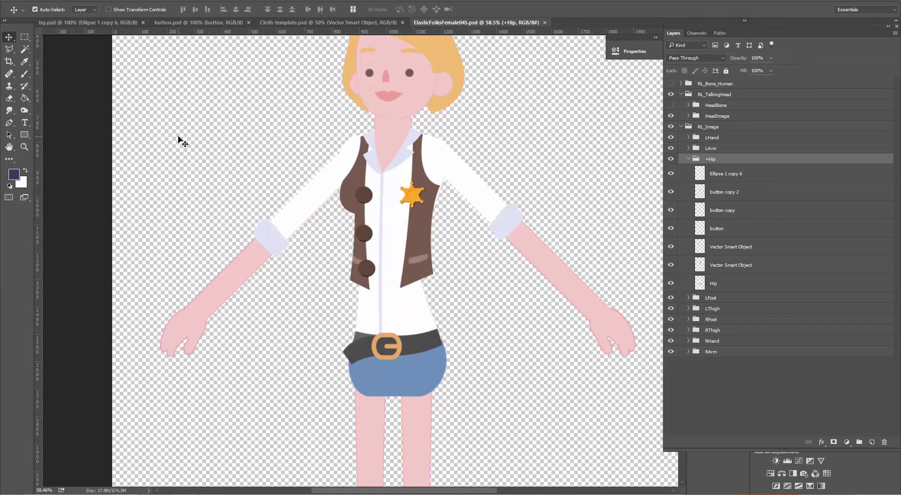
key("alt+Tab")
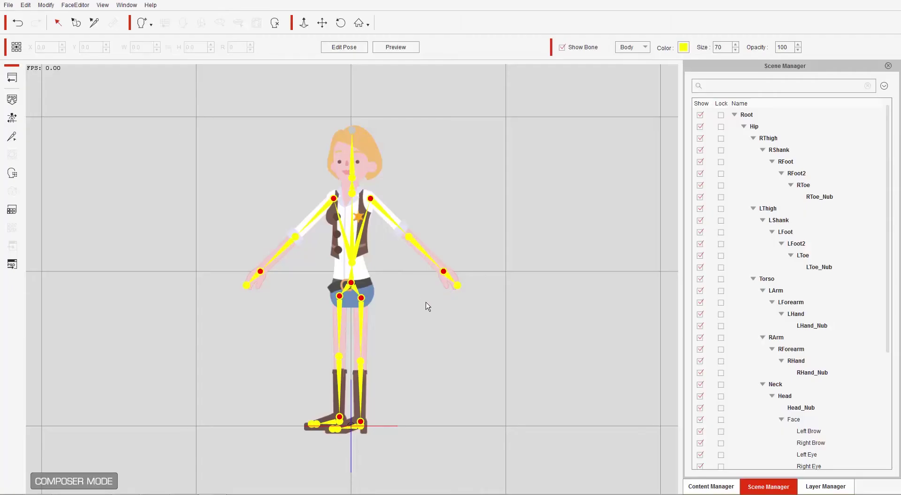
Hide the character's bones so the updated outfit can be inspected on the torso
scroll(432, 187, "up", 3)
scroll(446, 209, "up", 3)
left_click(562, 47)
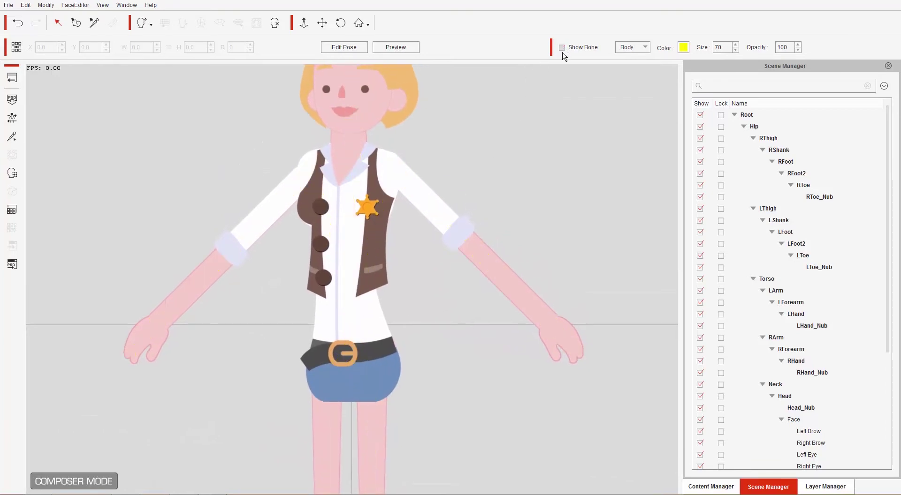
Select the Hip part, examine its sprites in the Sprite Editor, and close the editor
left_click(332, 240)
left_click(13, 192)
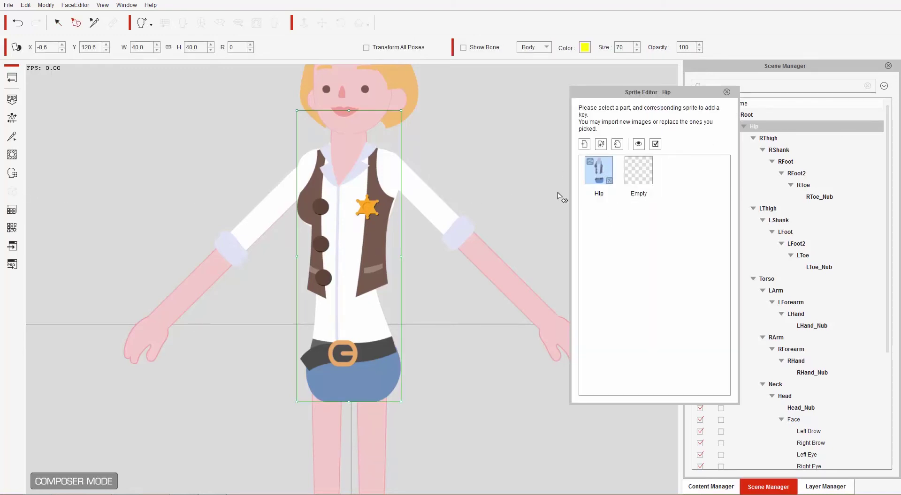
left_click(726, 92)
Preview the character's pose, test how the vest moves with the Torso bone, and leave the preview
left_click(401, 51)
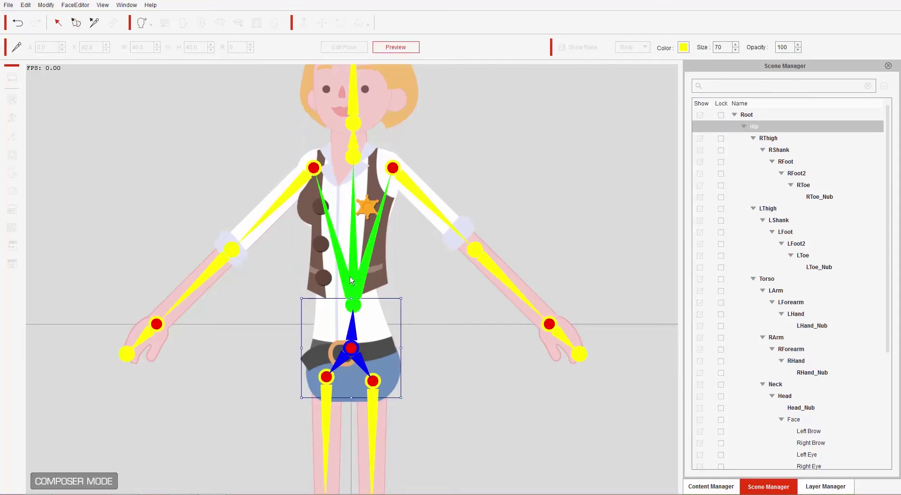
left_click(350, 280)
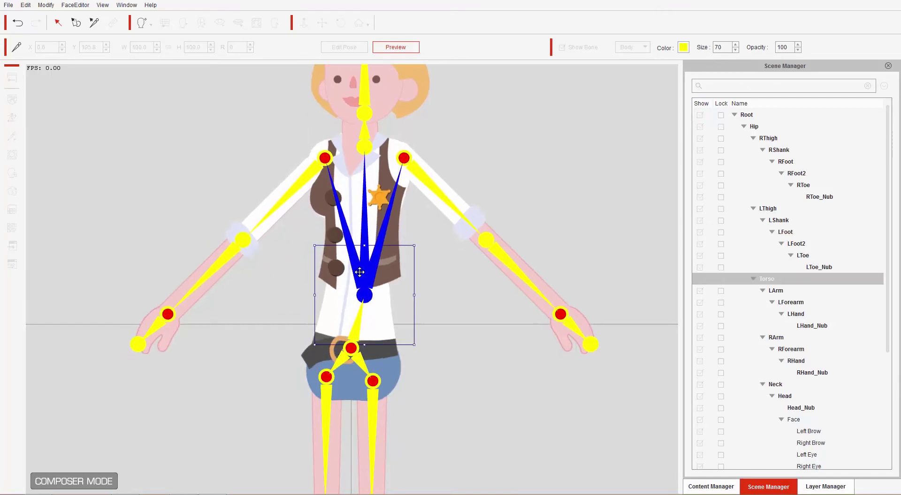
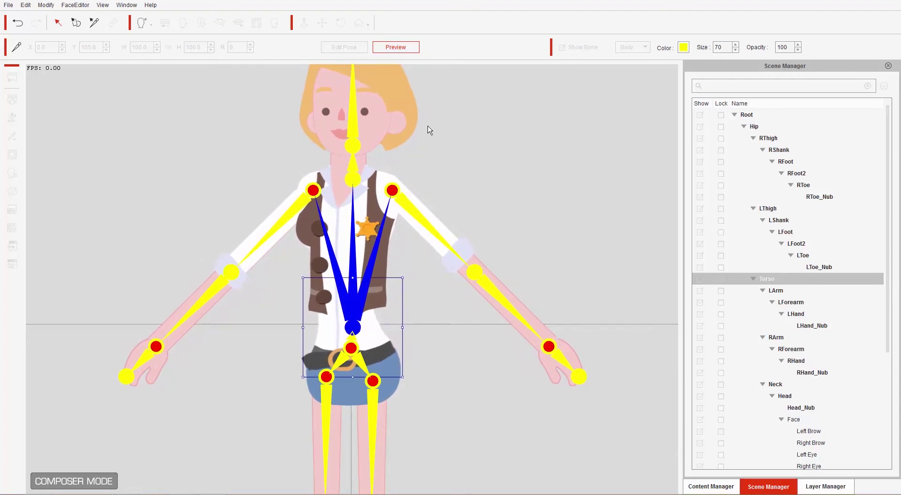
left_click(398, 47)
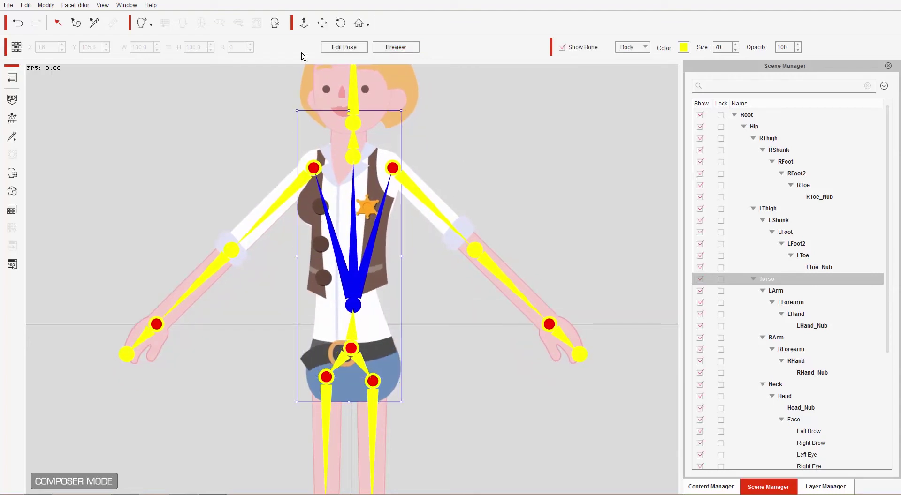
Switch to Photoshop and delete the vest, button and star layers from the +Hip group, keeping only the Hip layer
key("alt+Tab")
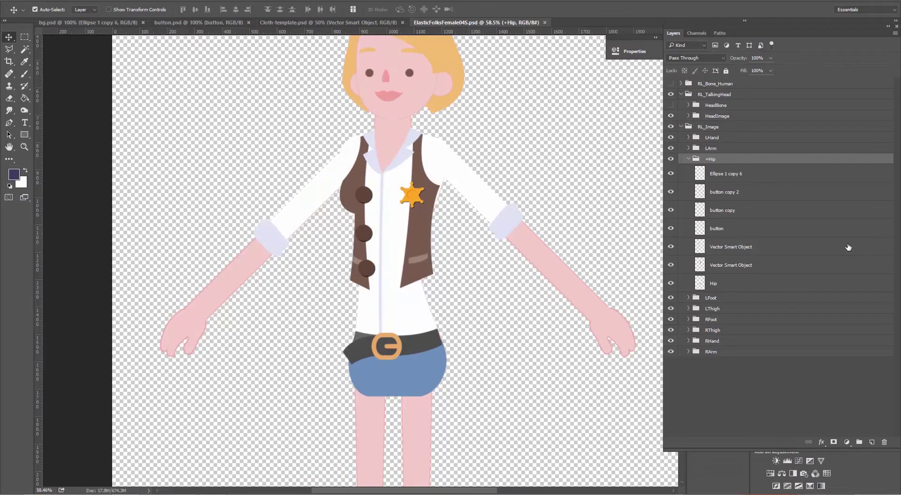
left_click(726, 177)
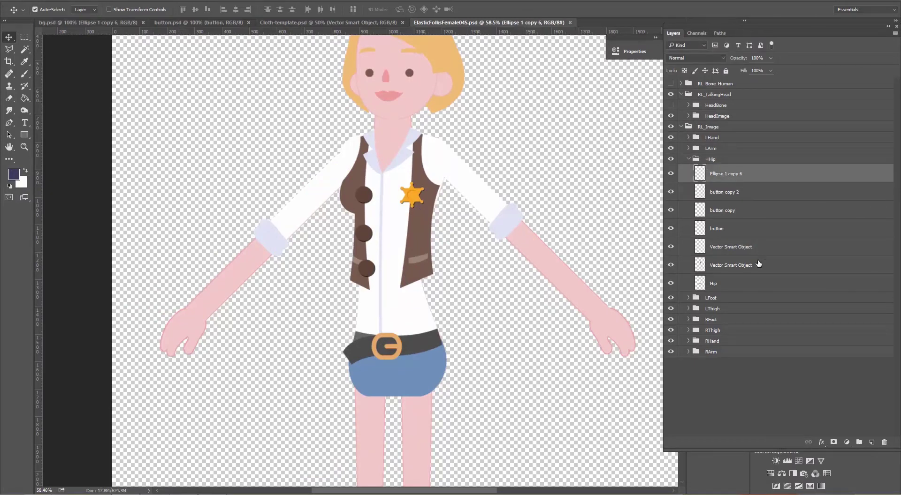
left_click(737, 266, "shift")
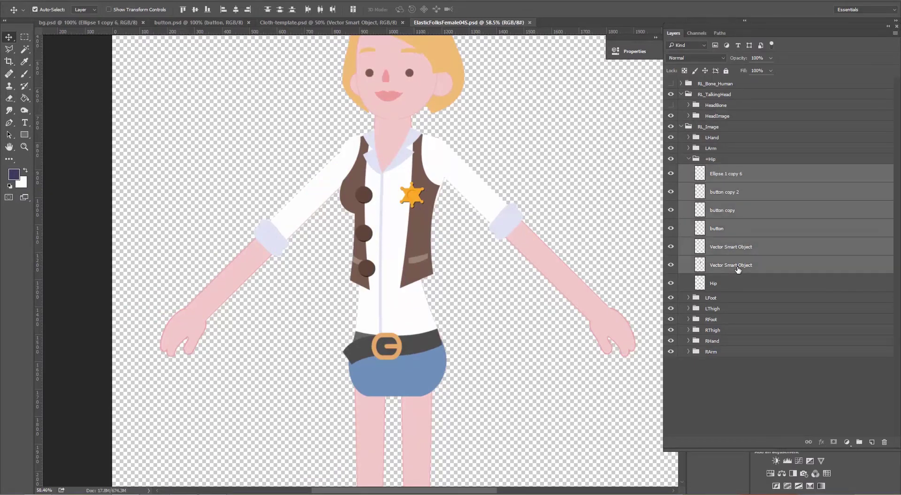
key("Delete")
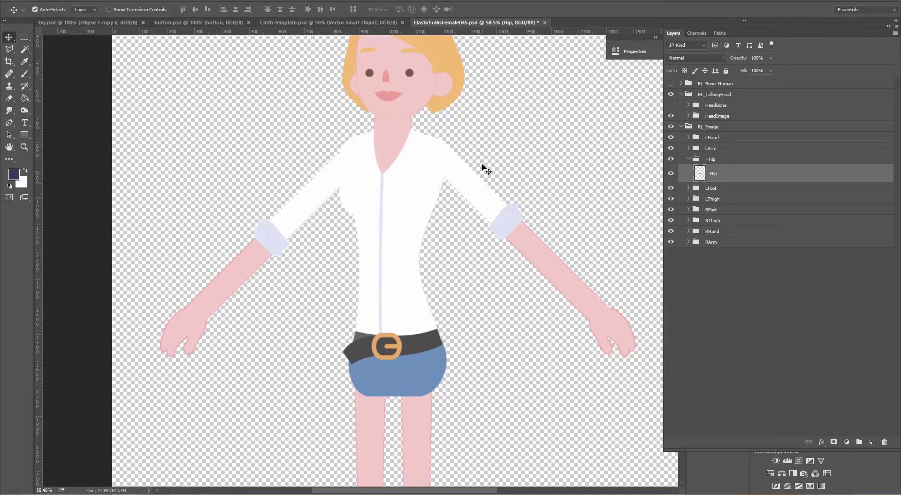
scroll(484, 173, "up", 3)
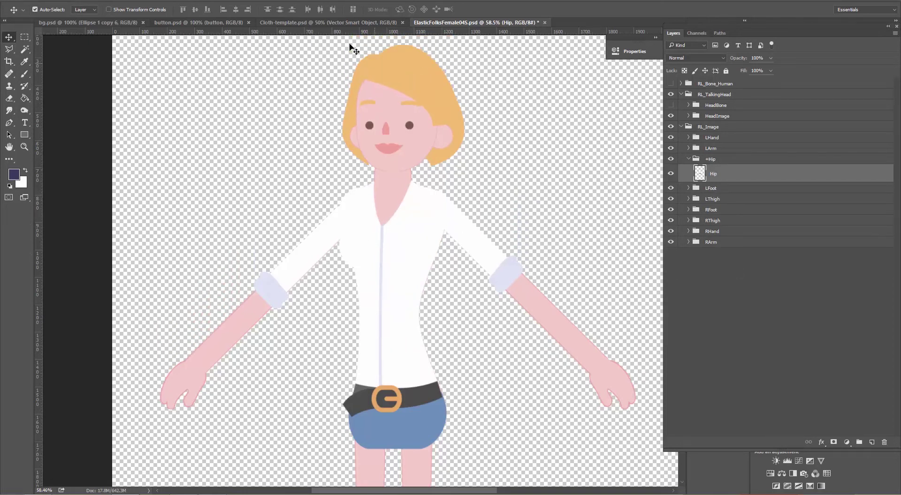
In Cloth-template.psd, delete the shirt, skirt, belt, boots and both sleeves, leaving only the two vest halves
left_click(330, 21)
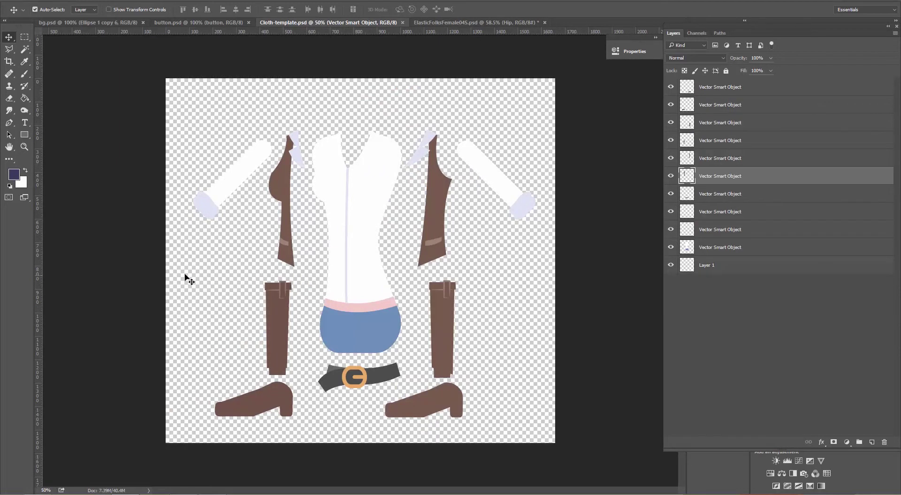
left_click_drag(196, 272, 509, 440)
key("Delete")
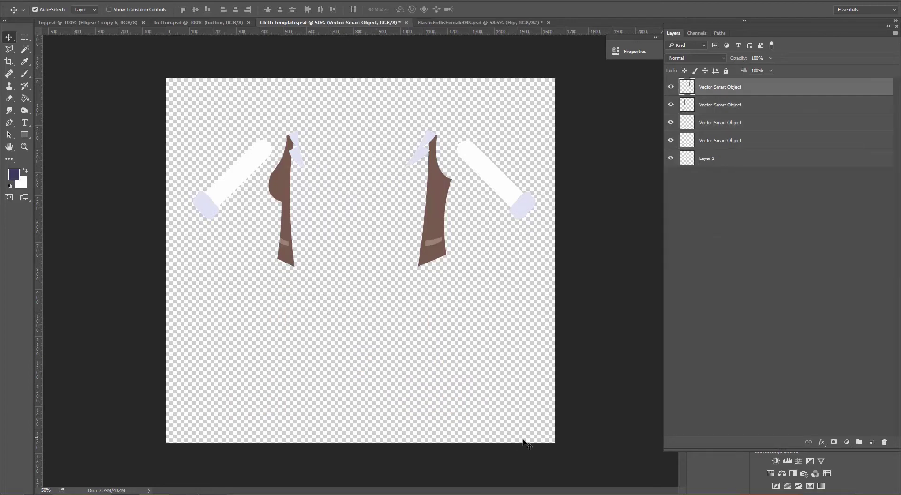
left_click(499, 181)
key("Delete")
left_click(236, 173)
key("Delete")
Move the right-hand vest half closer to the left-hand one and crop the canvas around both pieces
left_click_drag(443, 192, 348, 191)
left_click(9, 62)
left_click_drag(243, 118, 400, 296)
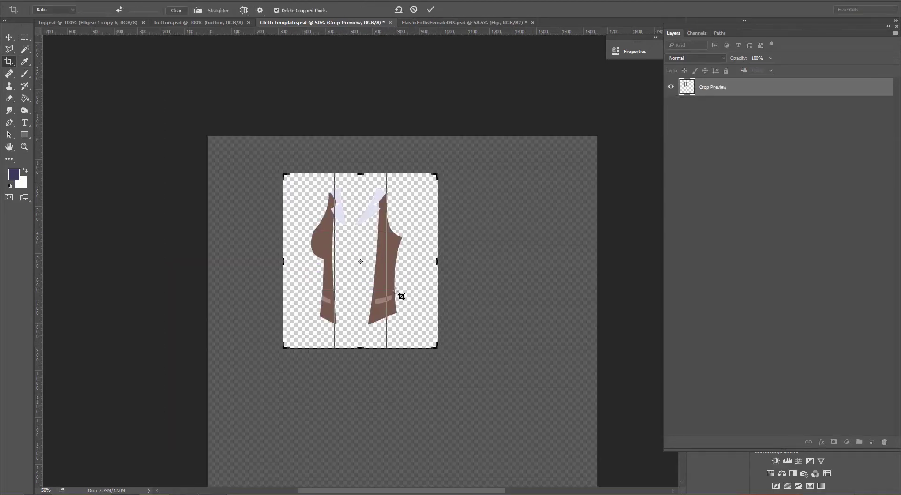
key("Return")
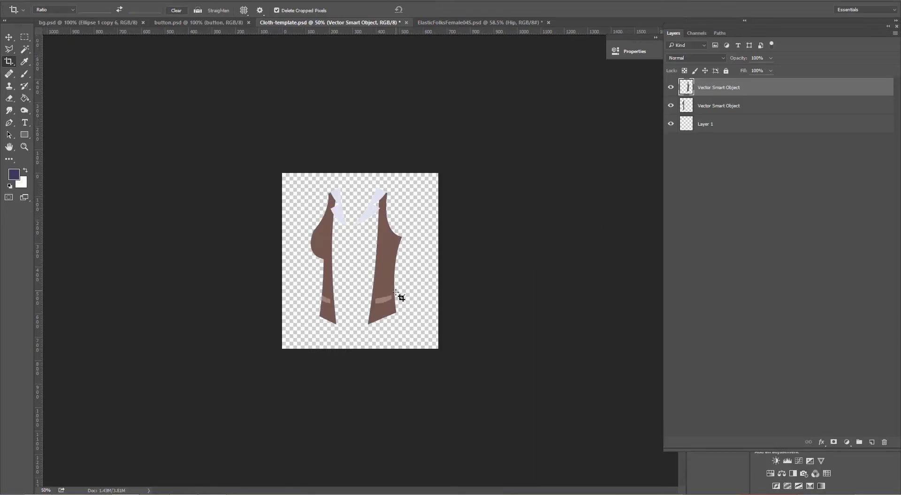
key("ctrl+0")
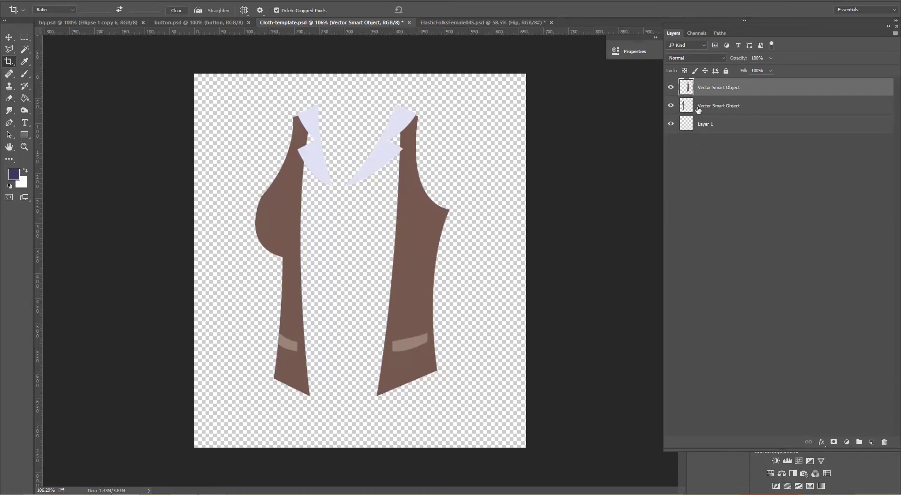
Delete Layer 1 and put the right-hand vest half's layer in a new group named +LVest
left_click(713, 128)
key("Delete")
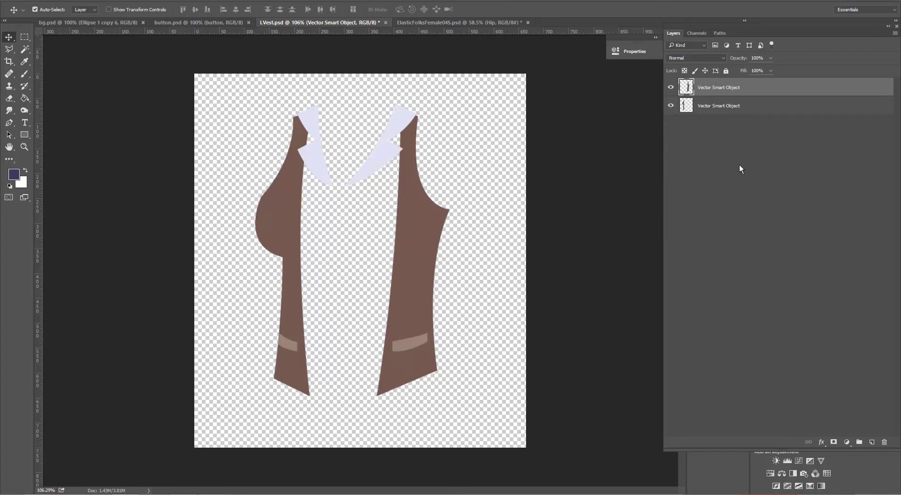
right_click(723, 92)
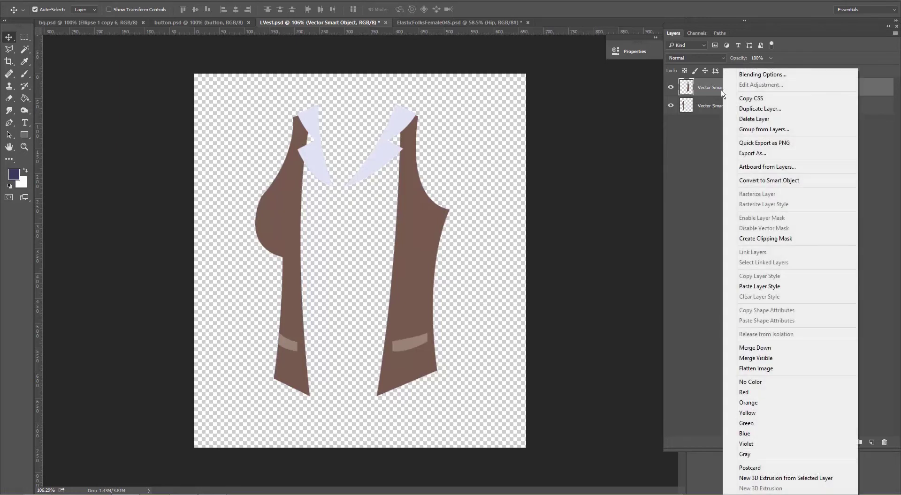
left_click(769, 134)
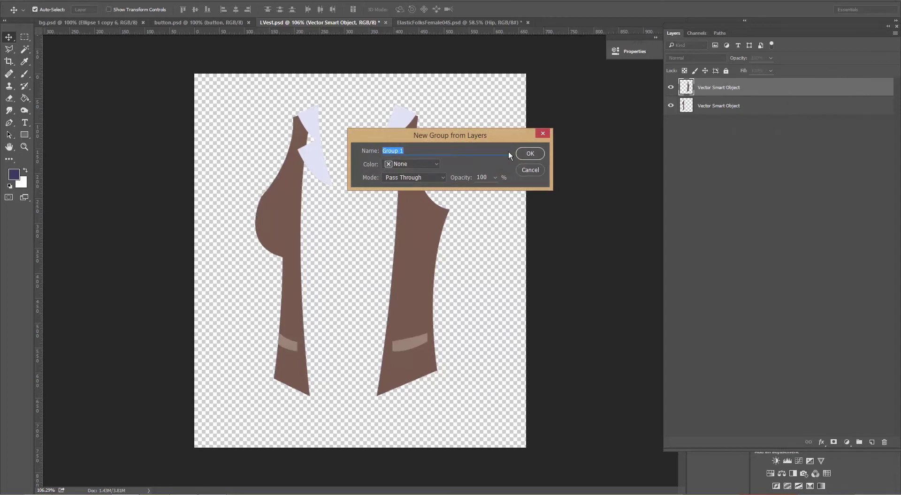
type("L")
type("Vest")
key("Home")
type("+")
left_click(538, 155)
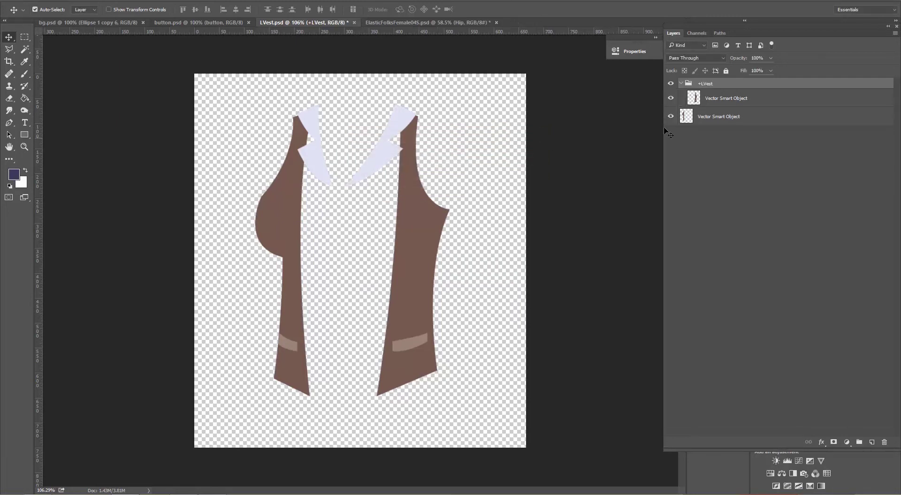
Delete the left-hand vest half's layer and collapse the +LVest group
left_click(722, 117)
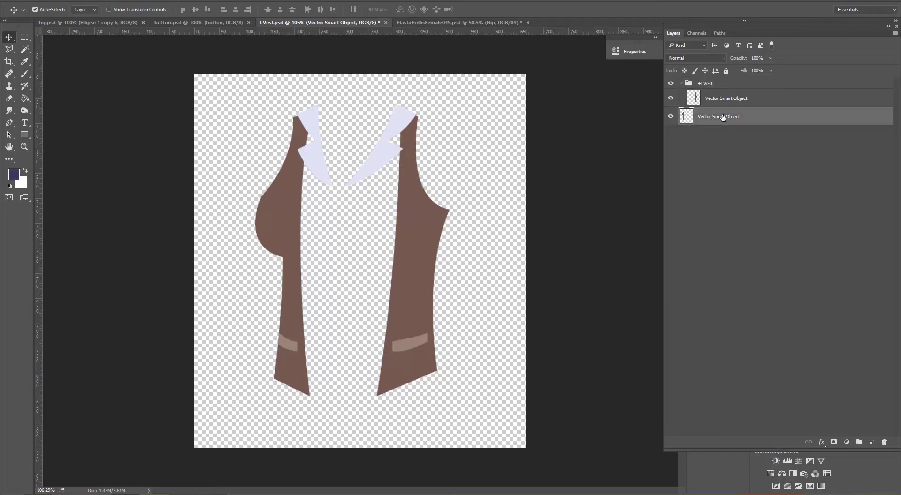
key("Delete")
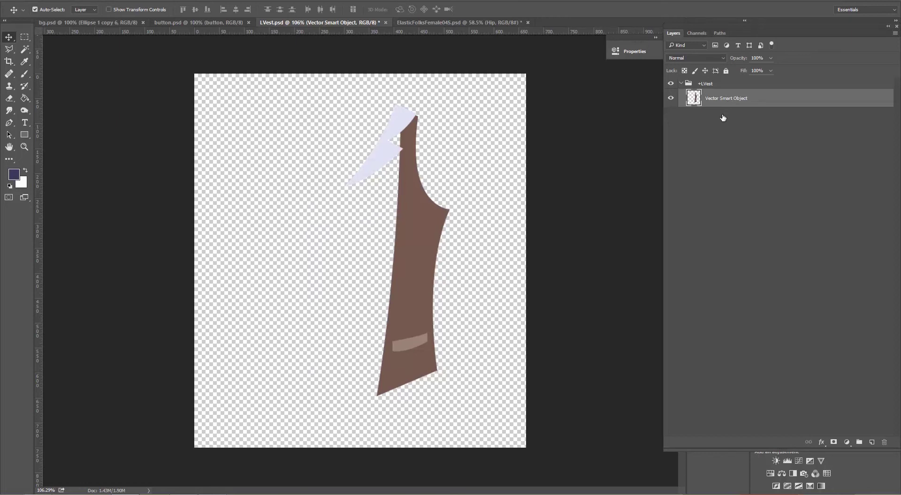
left_click(681, 83)
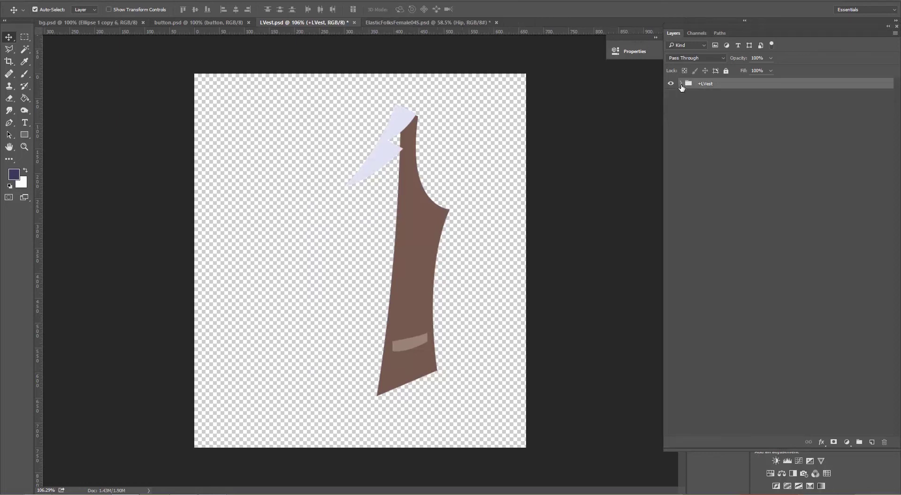
Save the document as LVest in Photoshop format on the Desktop, replacing the existing file with Maximize Compatibility on
left_click(37, 3)
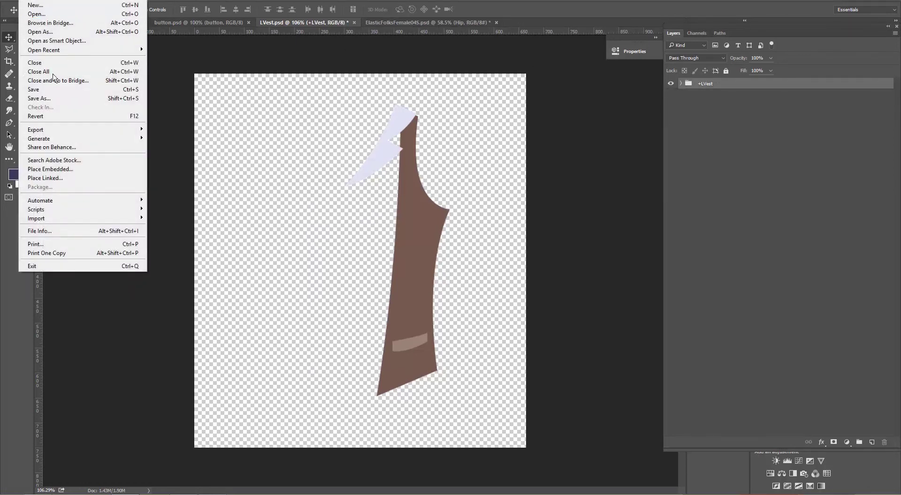
left_click(47, 102)
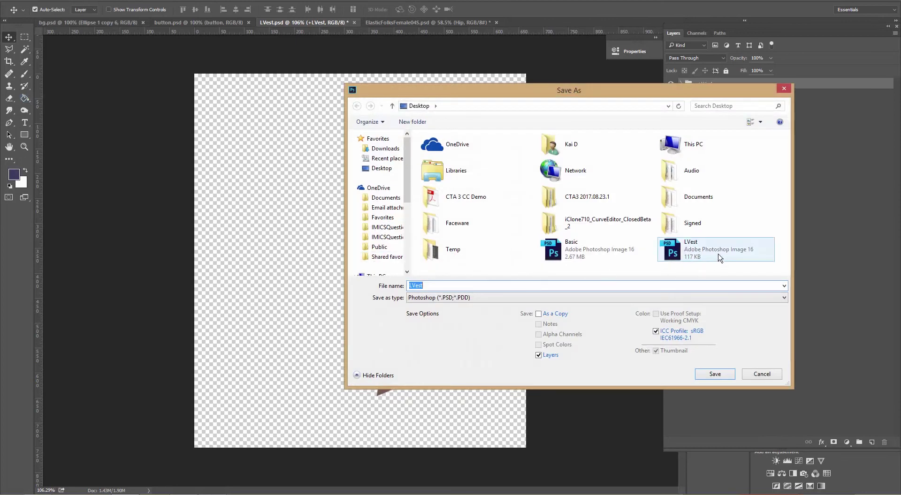
left_click(718, 257)
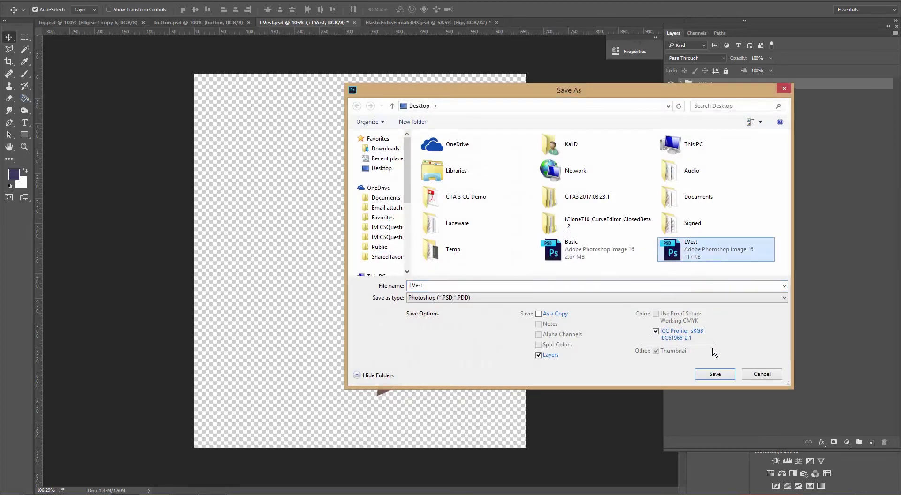
left_click(718, 373)
left_click(471, 246)
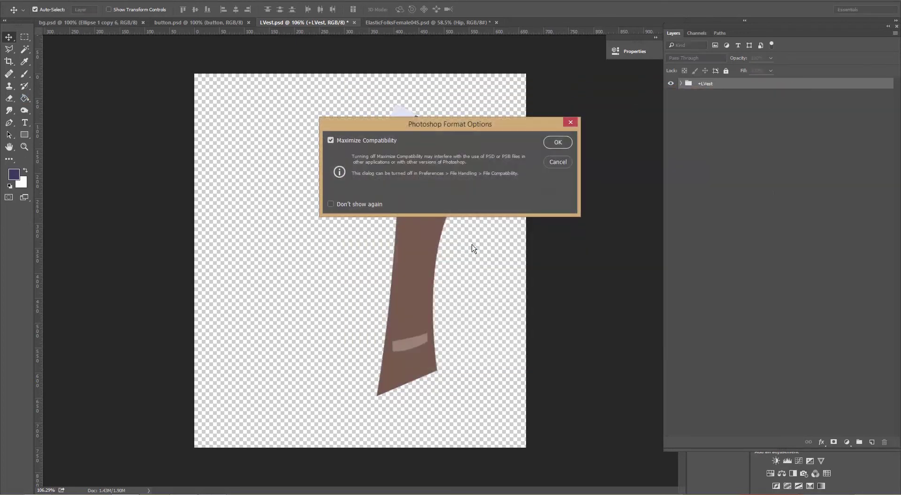
left_click(550, 141)
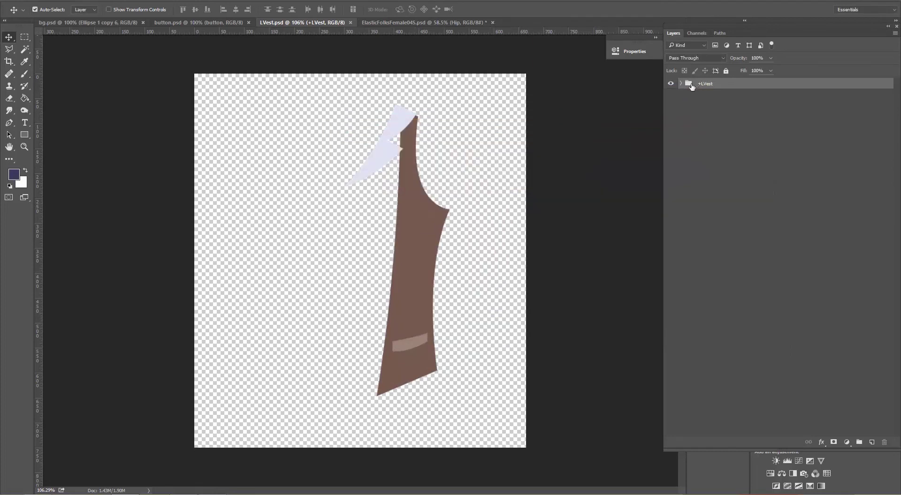
Restore the left-hand vest half and delete the +LVest group together with its contents
key("ctrl+v")
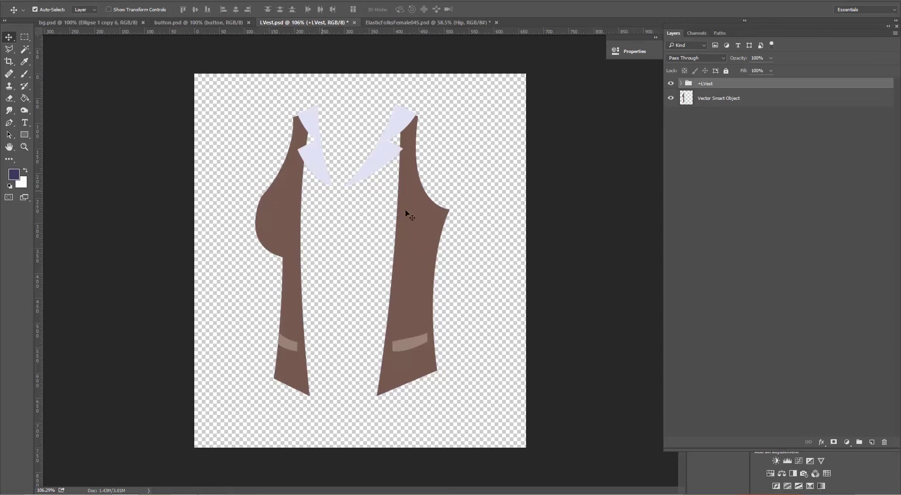
right_click(713, 89)
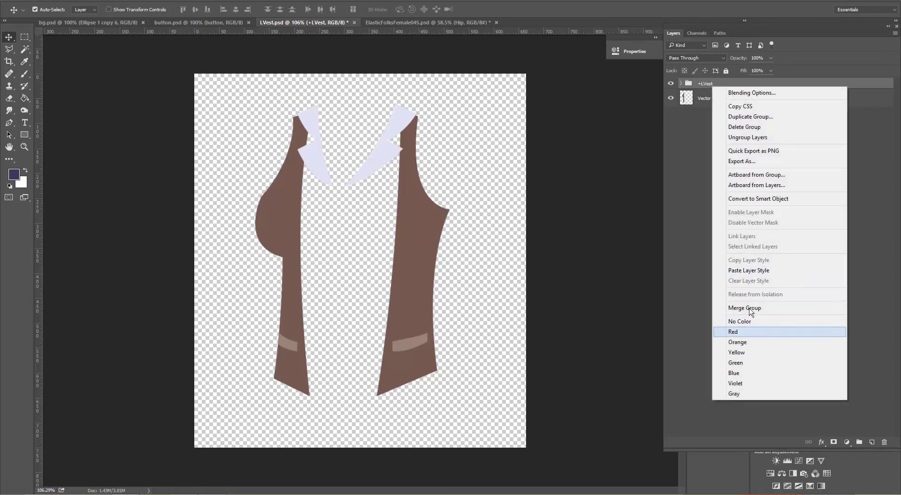
left_click(746, 127)
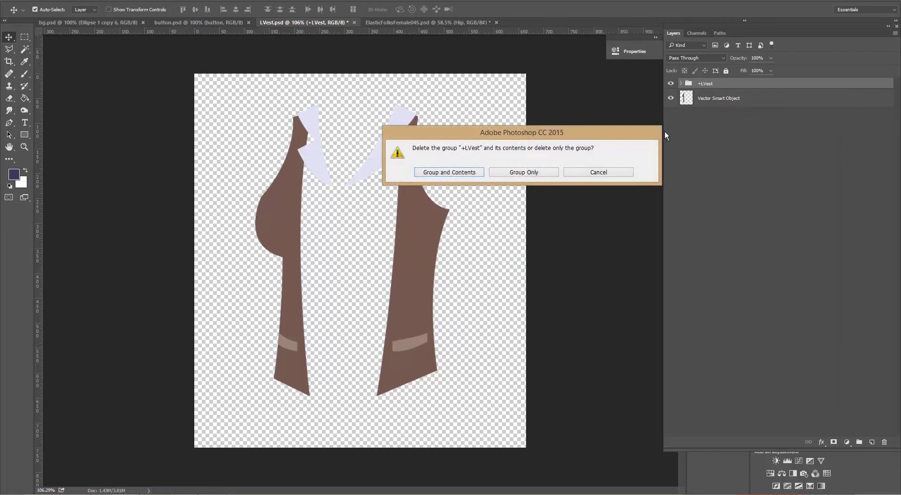
left_click(465, 175)
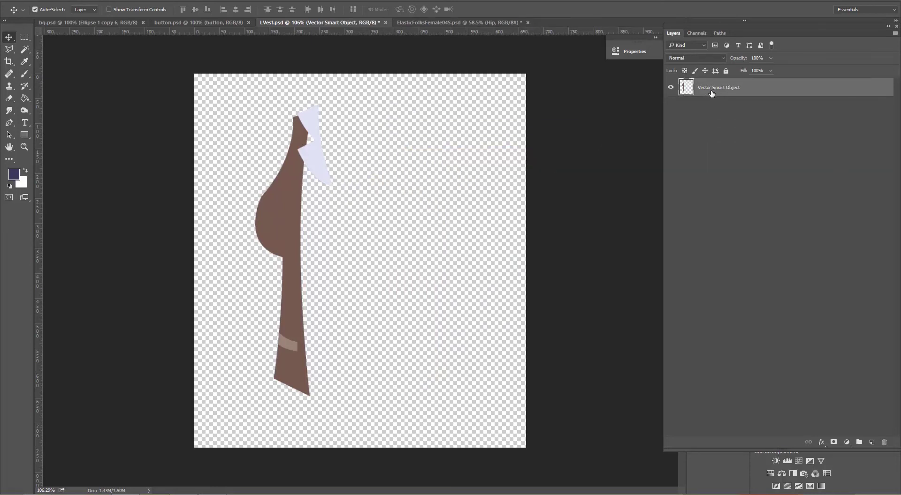
Bring the button from button.psd into the vest document, scale it to about 11%, and place three along the vest's front edge
left_click(183, 23)
left_click_drag(370, 266, 303, 213)
key("ctrl+t")
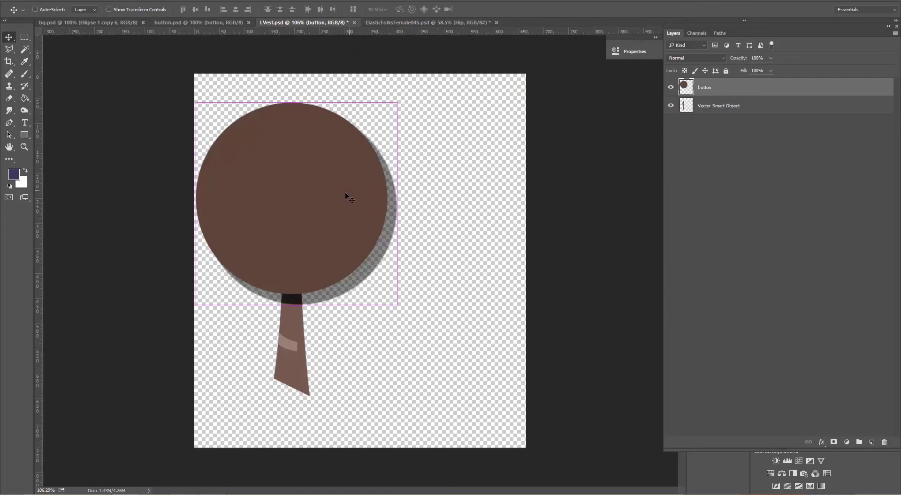
left_click_drag(377, 132, 210, 291)
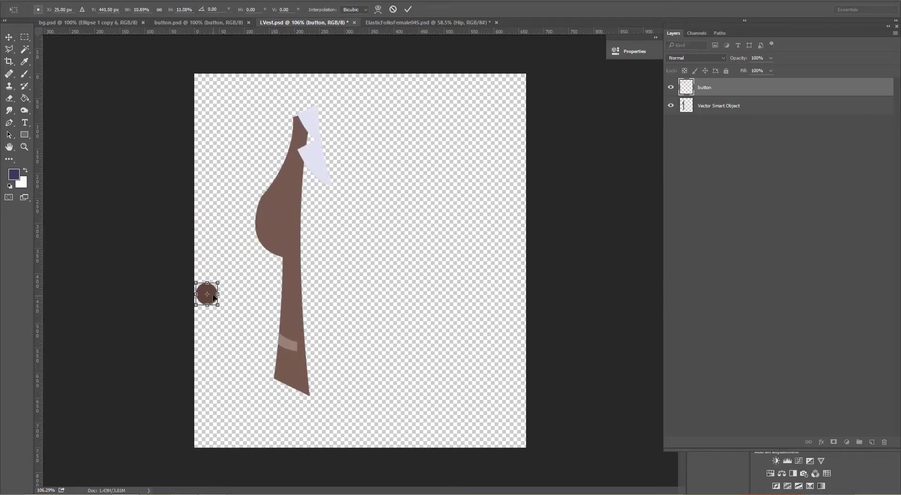
left_click_drag(208, 294, 309, 361)
key("Return")
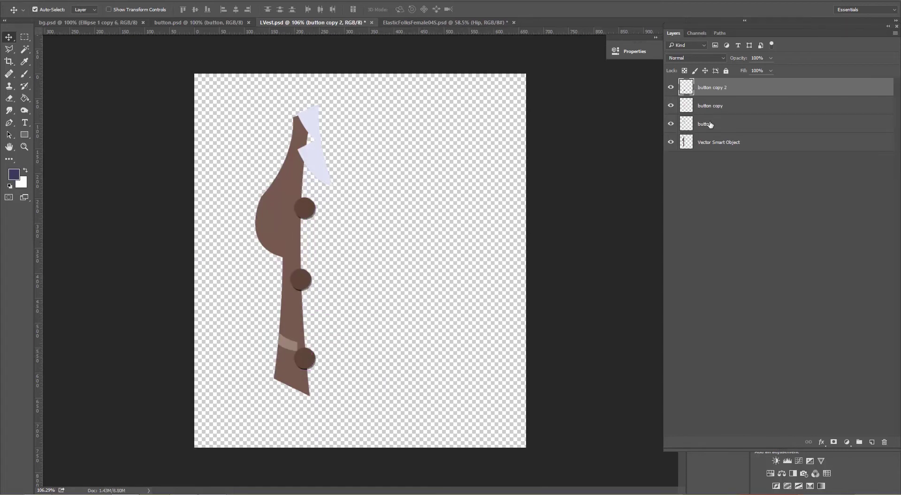
Group the vest half with its three button layers and name the group +RVest
left_click(723, 145)
left_click(718, 89, "shift")
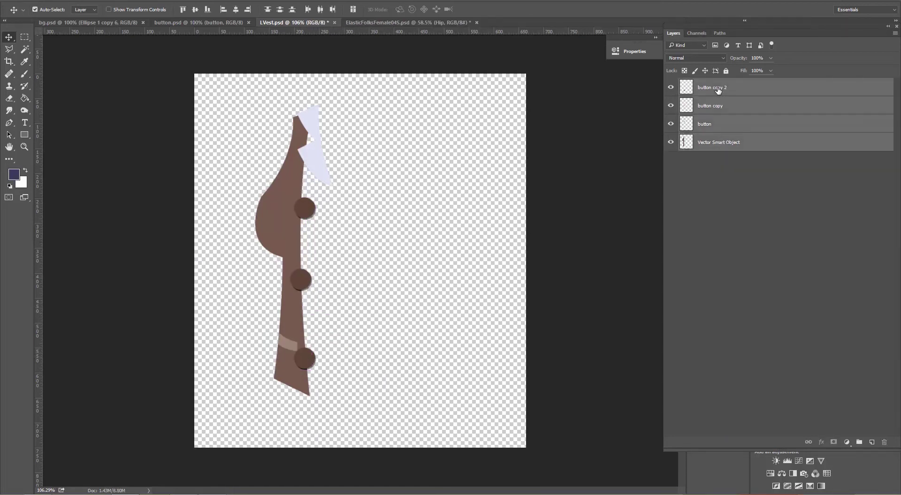
right_click(717, 89)
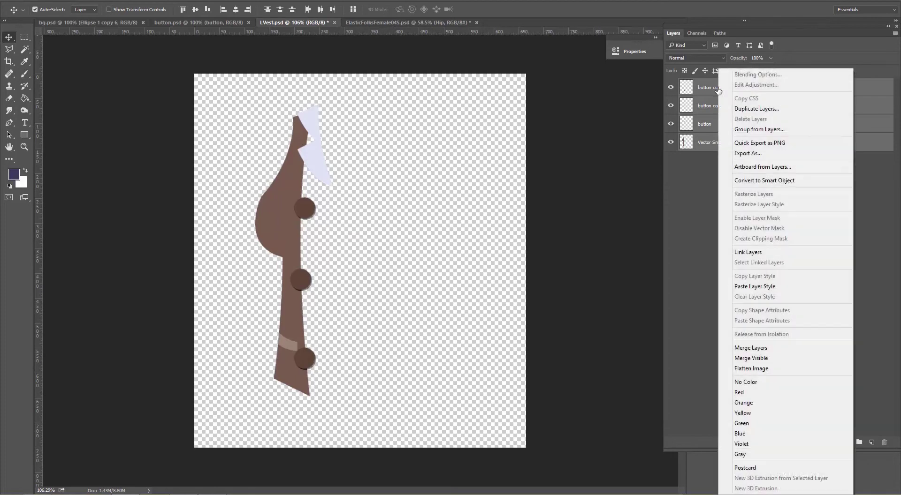
left_click(771, 128)
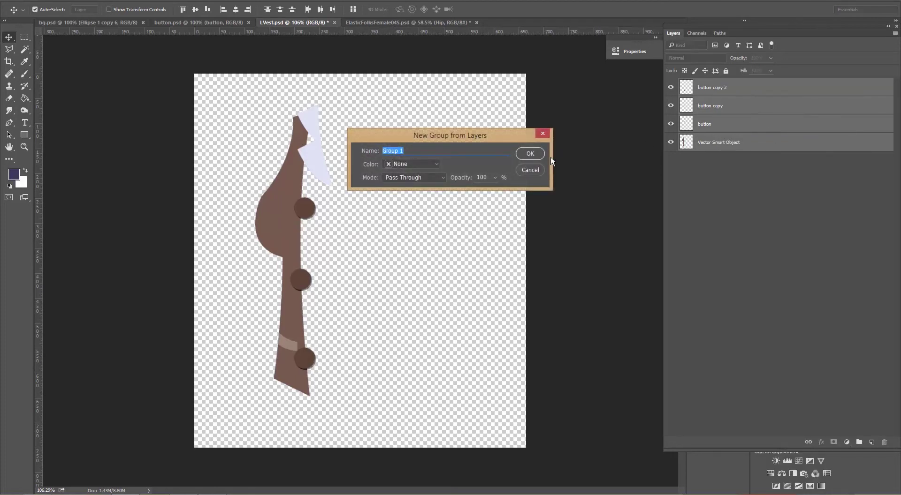
type("RVest")
left_click(530, 153)
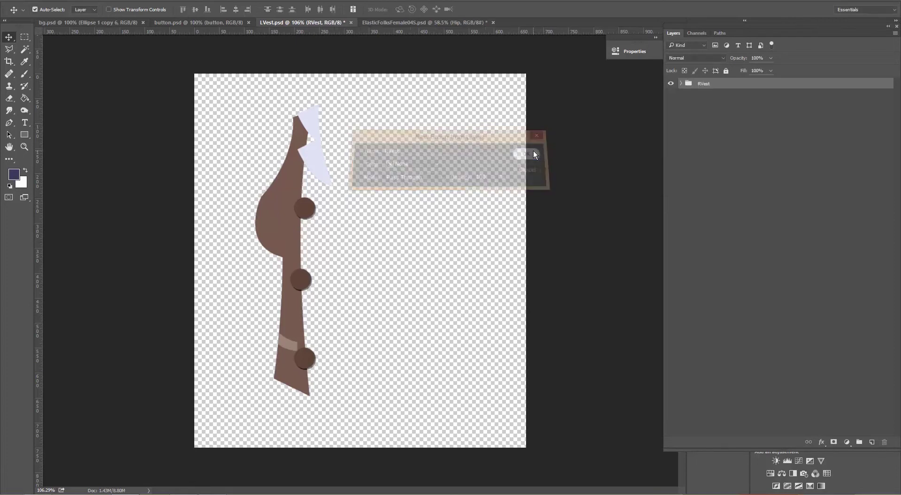
double_click(700, 85)
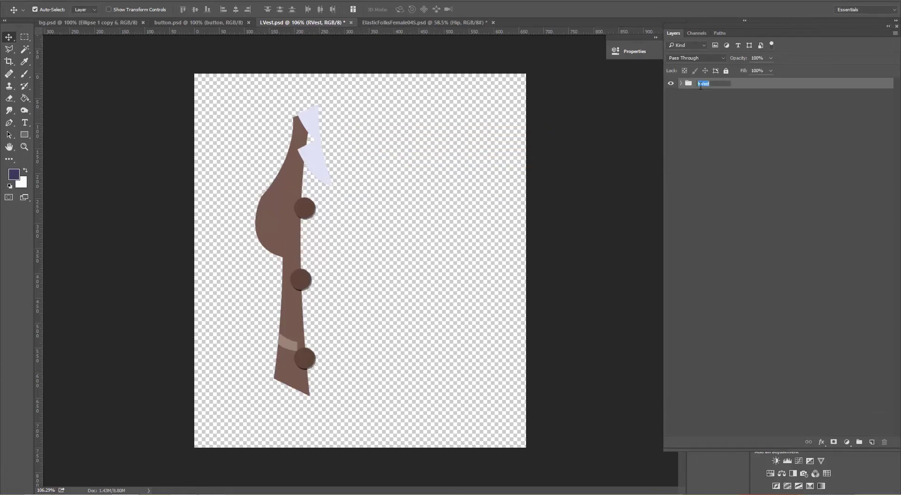
type("+")
key("Return")
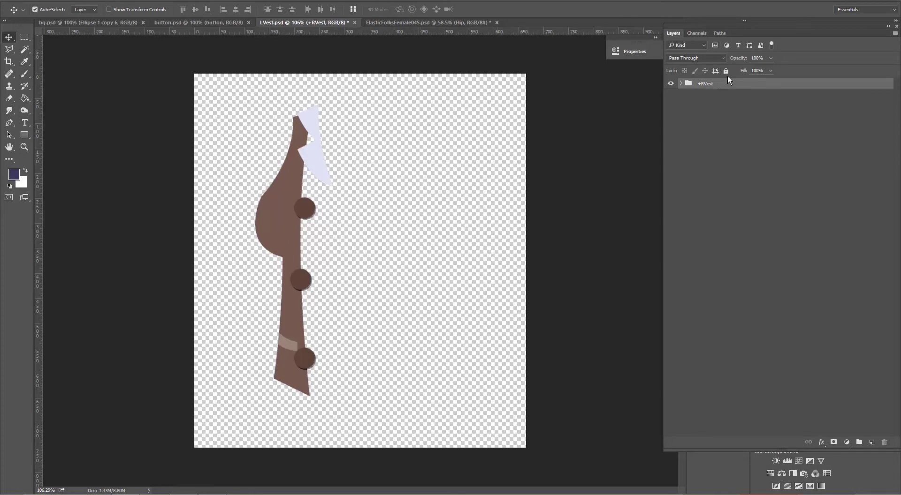
Save the document as RVest in Photoshop format on the Desktop with Maximize Compatibility on
left_click(34, 1)
left_click(33, 0)
left_click(21, 1)
left_click(45, 99)
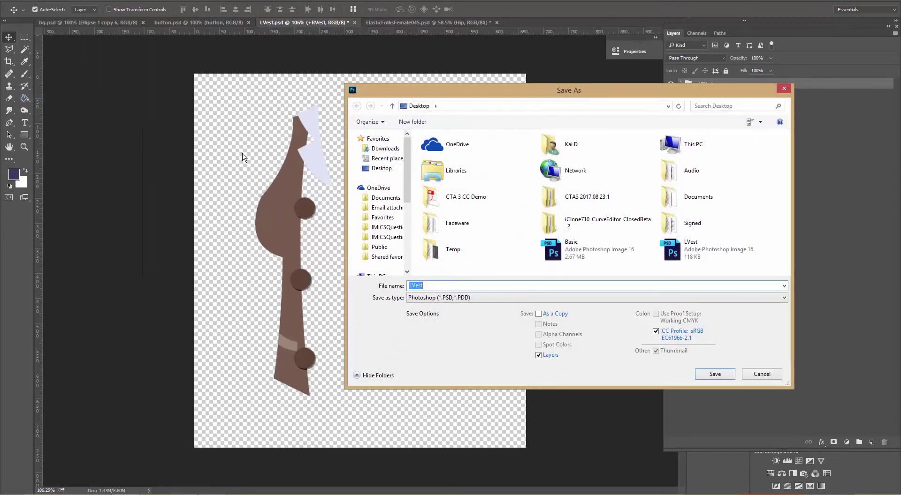
type("RV")
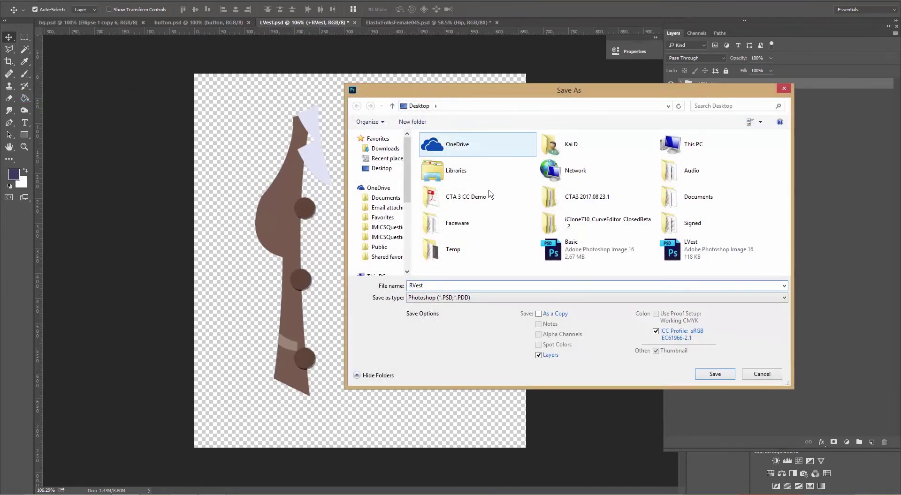
left_click(713, 374)
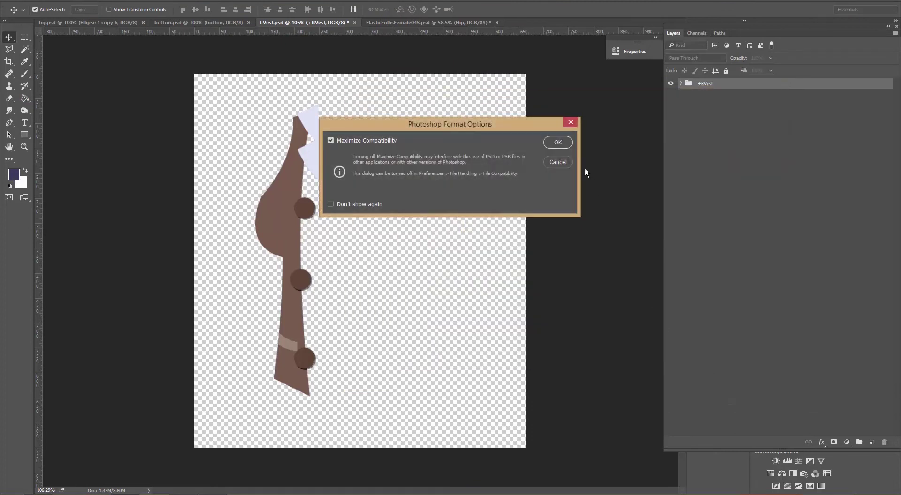
left_click(561, 143)
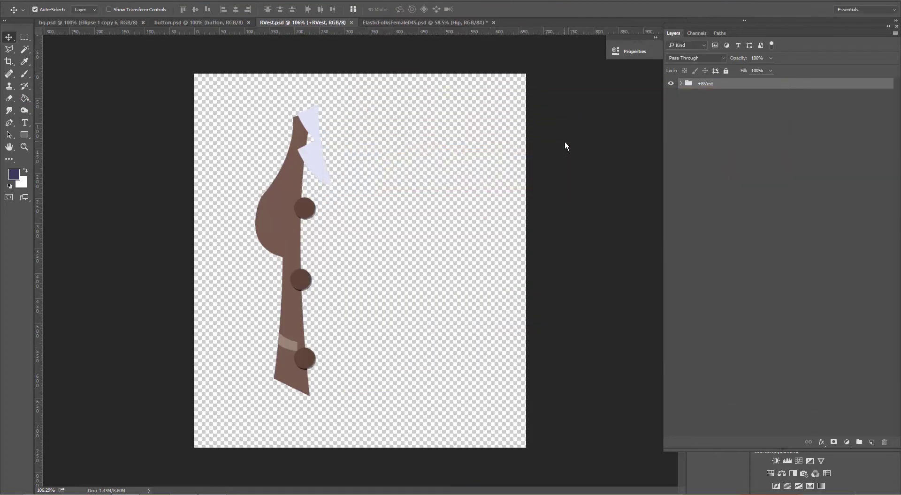
Save the star badge document as bg in Photoshop format on the Desktop with Maximize Compatibility on
left_click(78, 23)
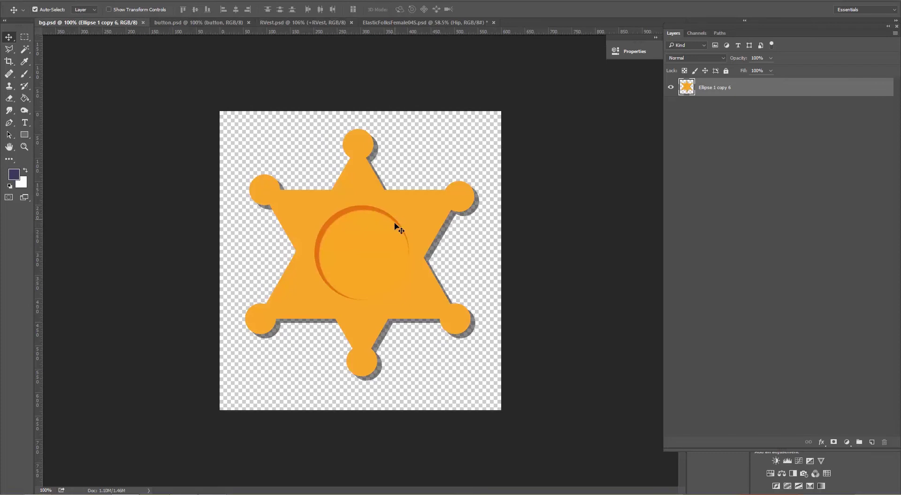
left_click(30, 1)
left_click(55, 102)
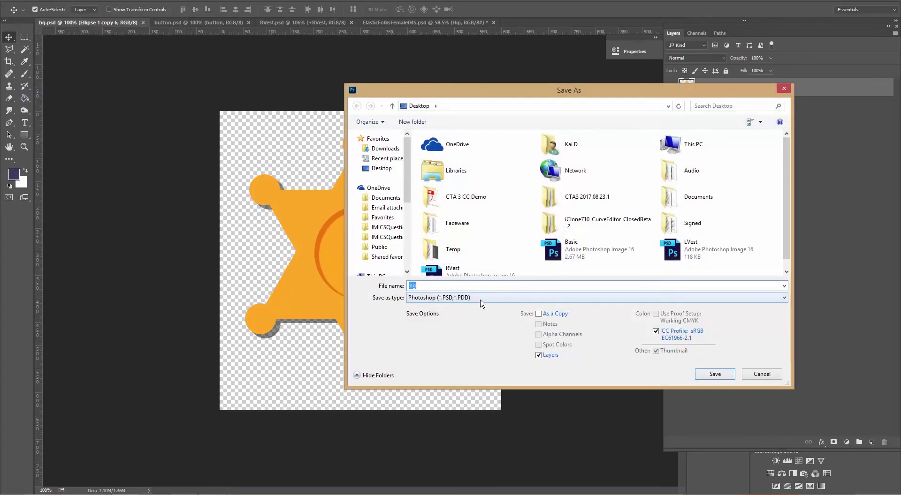
left_click(723, 375)
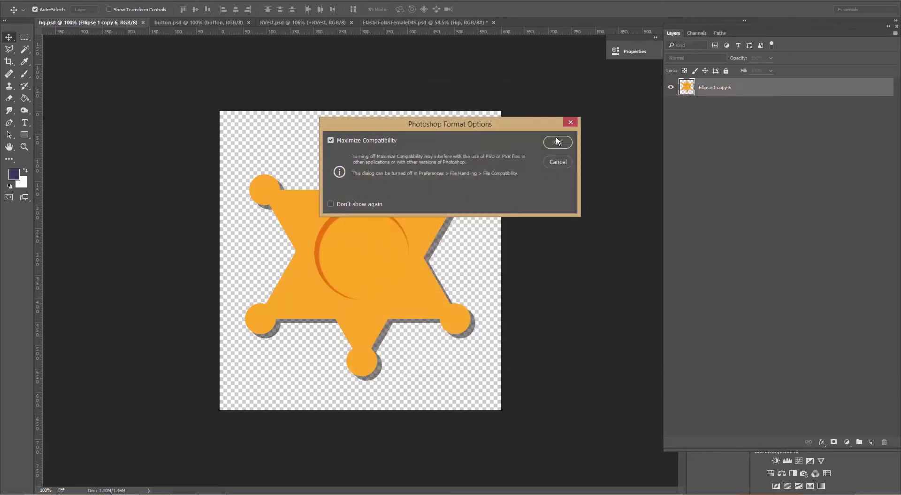
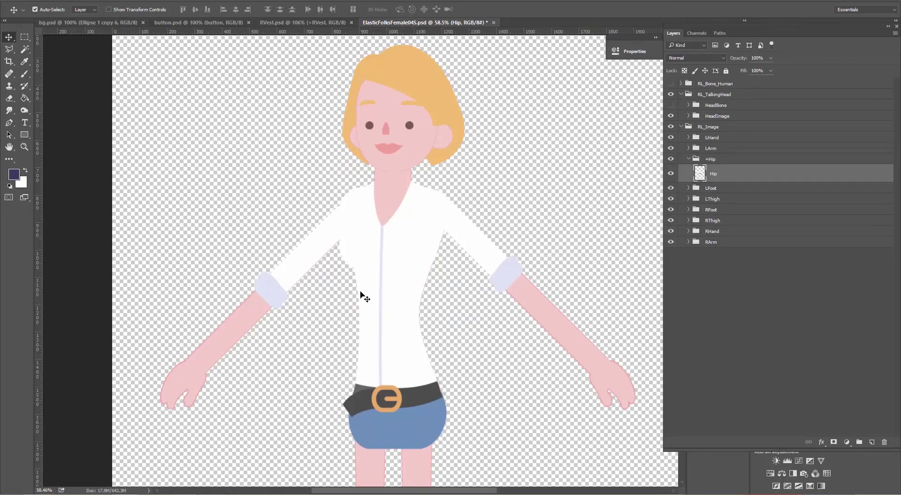
Save the ElasticFolksFemale04S document, switch to CrazyTalk Animator, and leave Composer mode for the stage
left_click(24, 2)
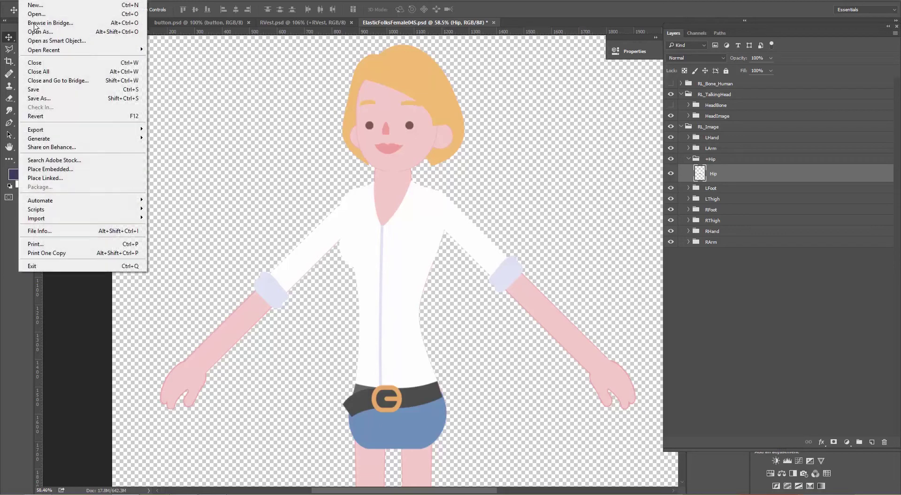
left_click(47, 89)
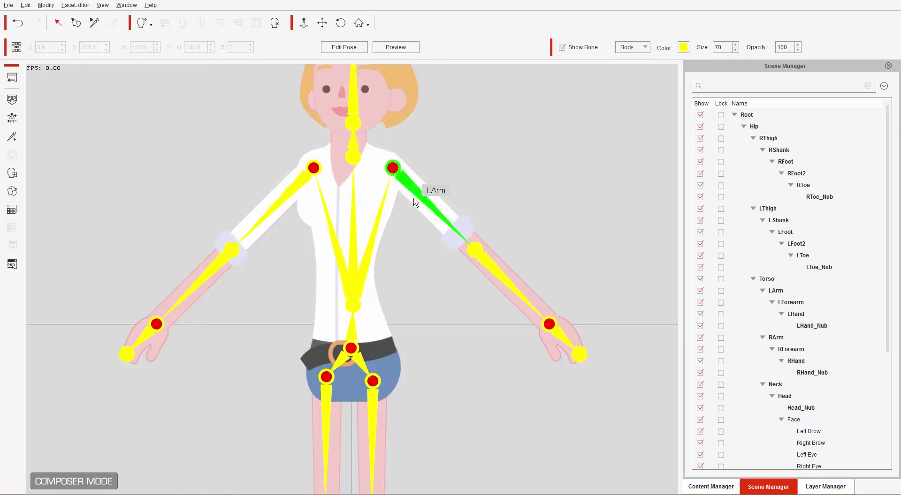
left_click(12, 78)
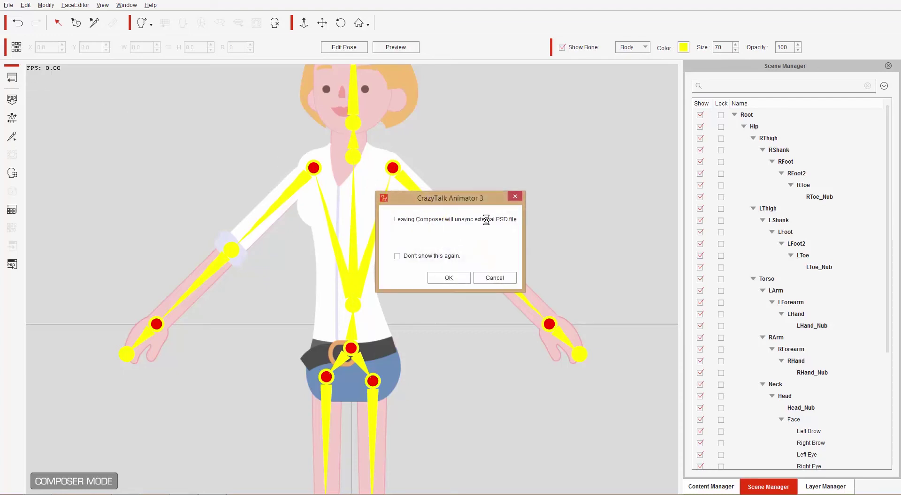
left_click(449, 277)
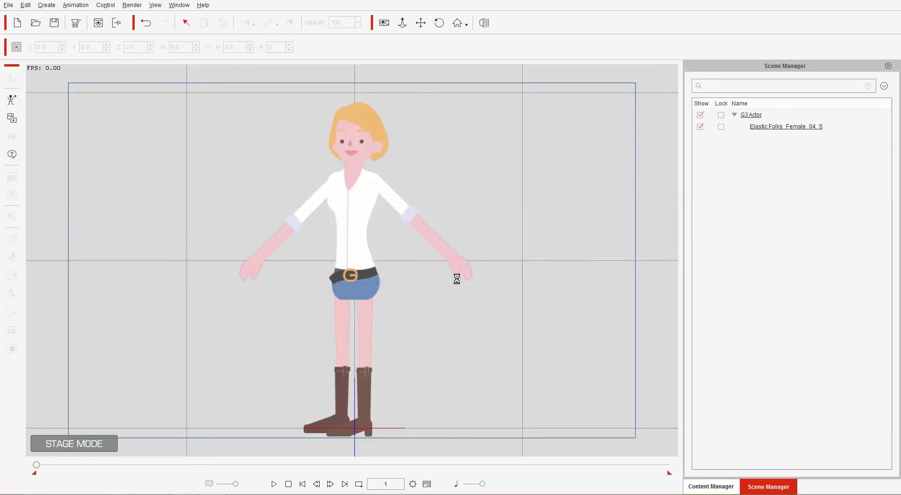
Import the LVest PSD from the Desktop as a prop and select it
left_click(13, 120)
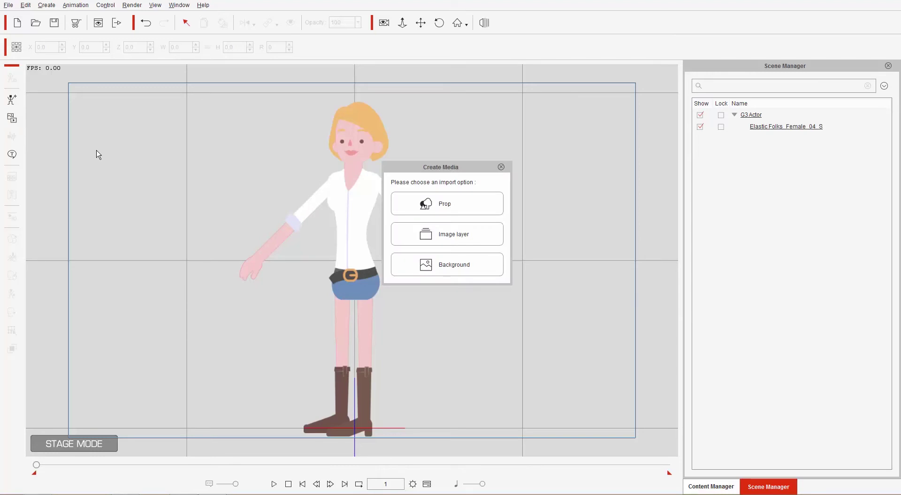
left_click(434, 207)
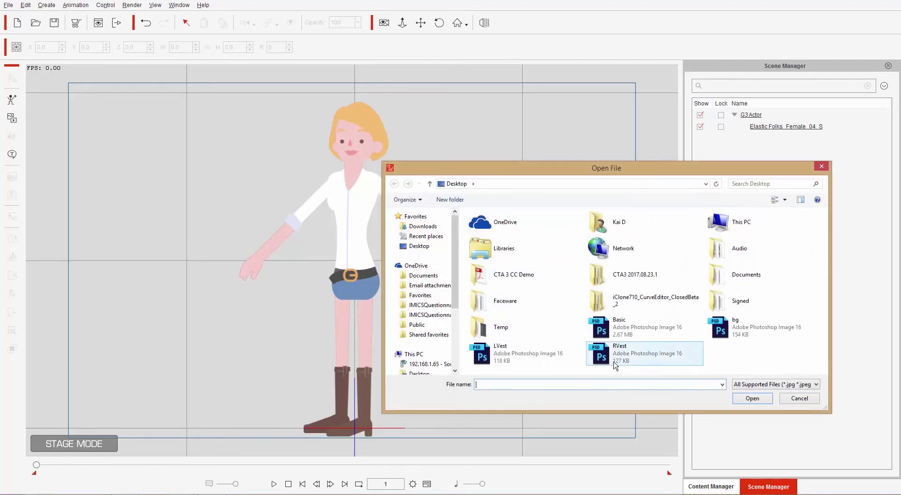
left_click(514, 356)
double_click(514, 356)
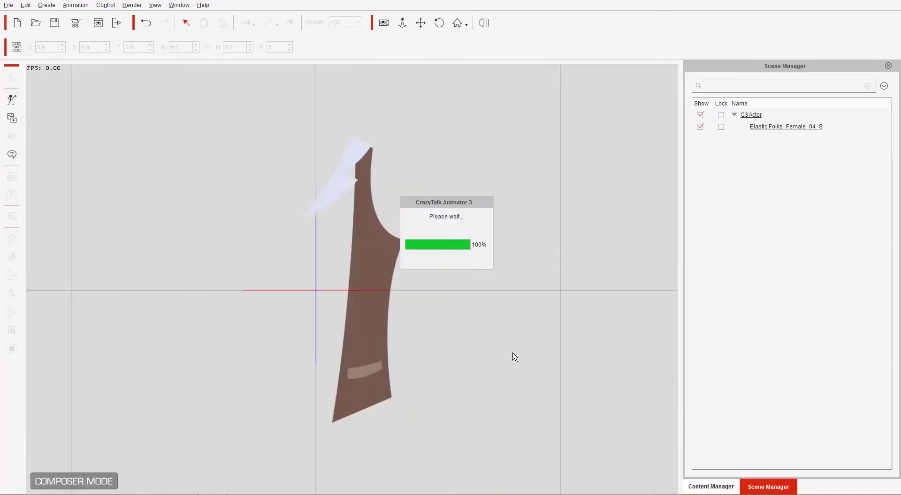
left_click(375, 251)
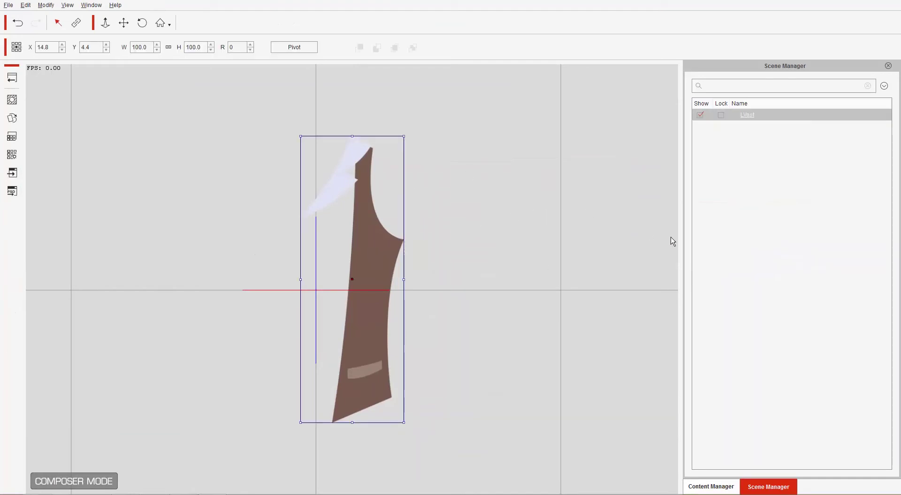
Create a folder named Vest in the custom prop library and open it
left_click(716, 486)
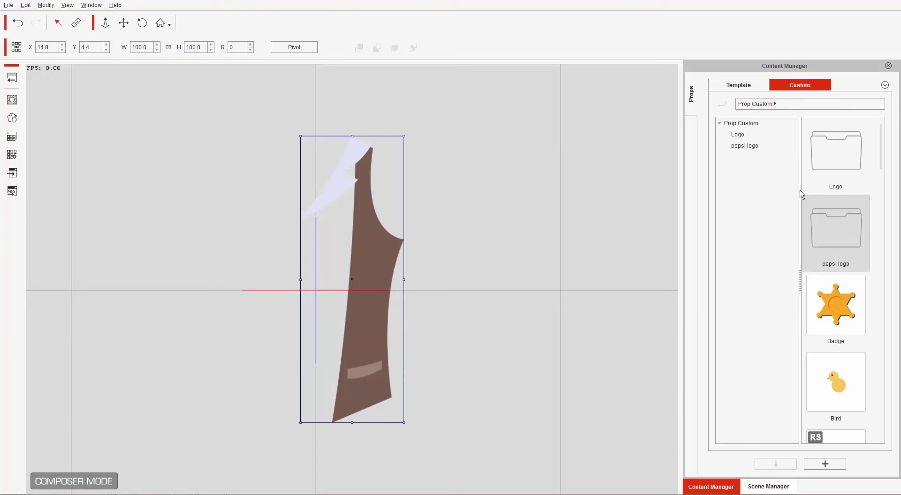
right_click(872, 207)
left_click(863, 211)
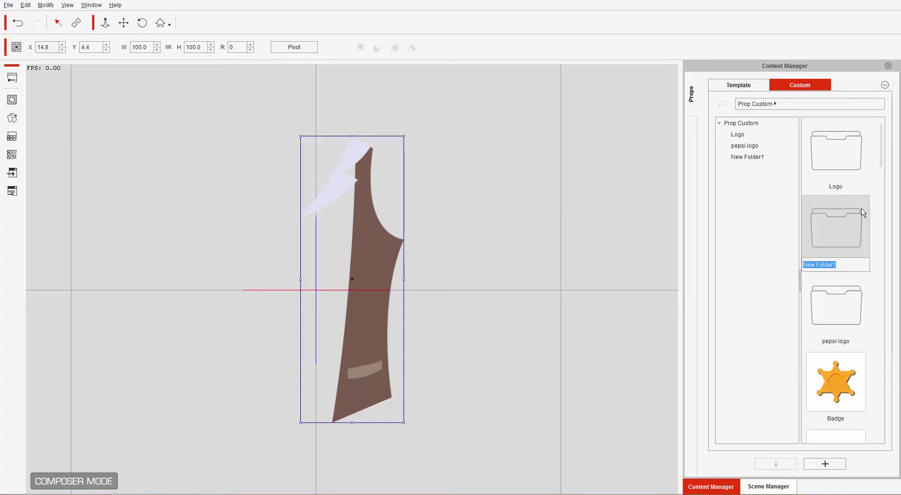
type("Vest")
key("Return")
double_click(854, 300)
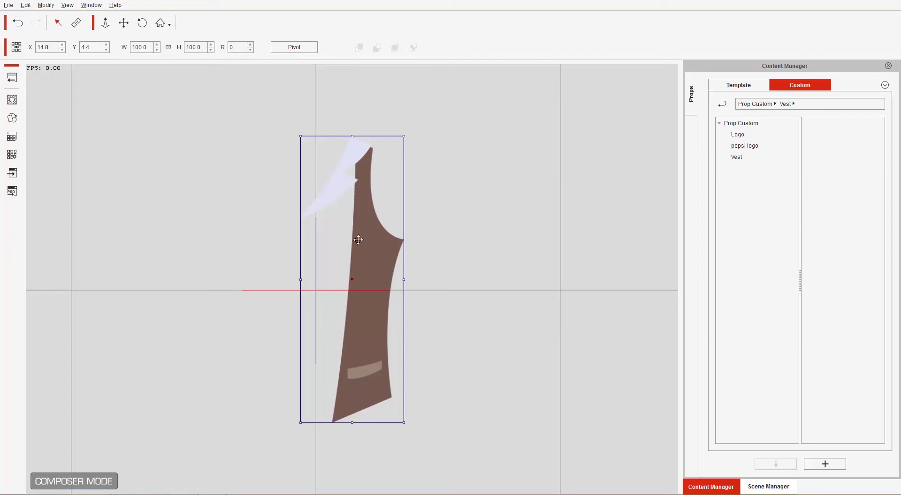
Add the left vest prop to the Vest folder under the name LVest
left_click(826, 464)
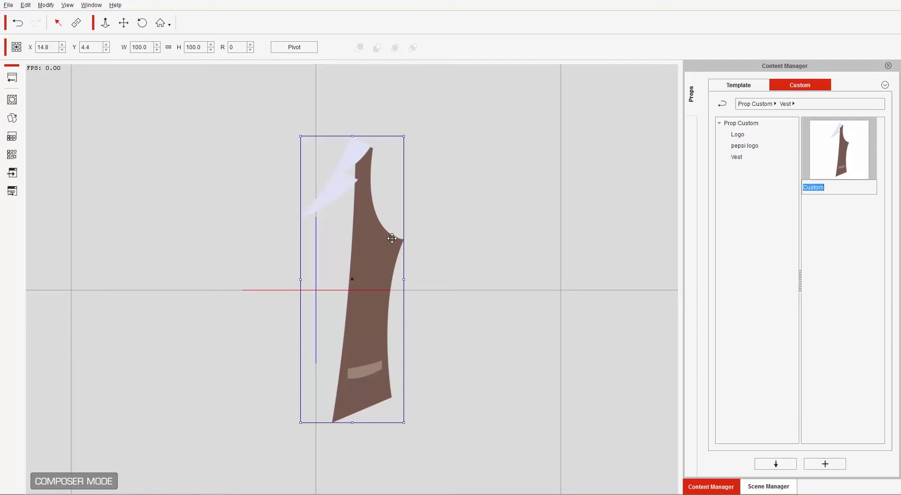
type("LVest")
key("Return")
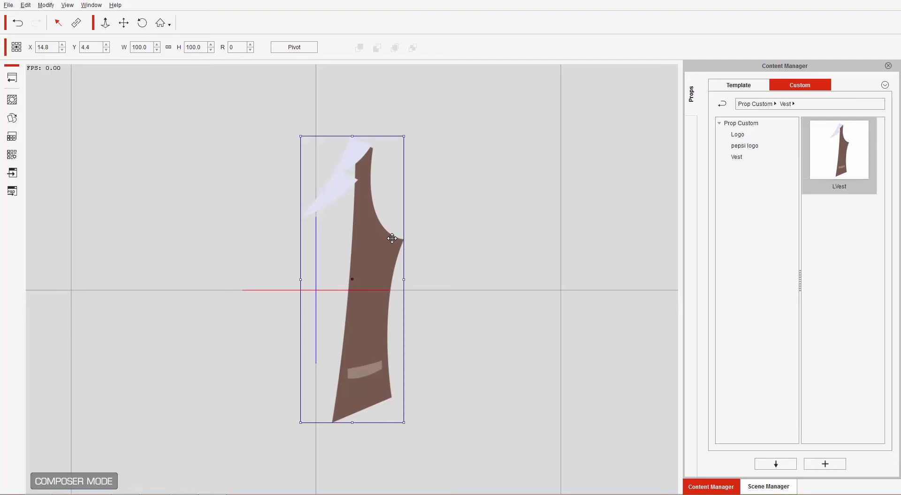
Return to the stage and delete the left vest prop from the scene
left_click(13, 77)
left_click(392, 391)
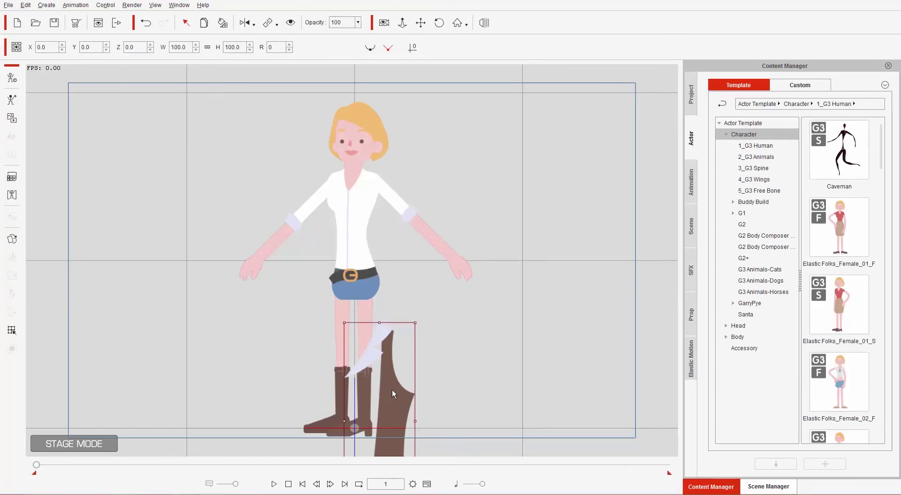
key("Delete")
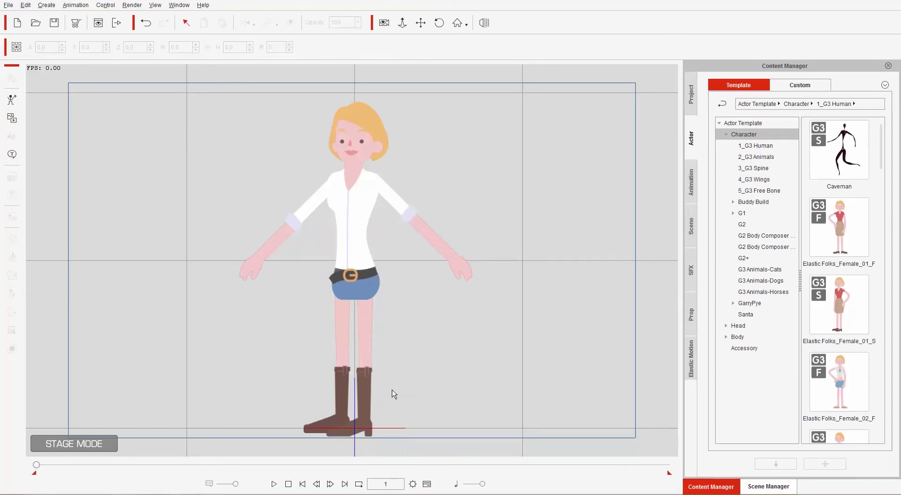
Import the RVest PSD from the Desktop as a prop
left_click(13, 119)
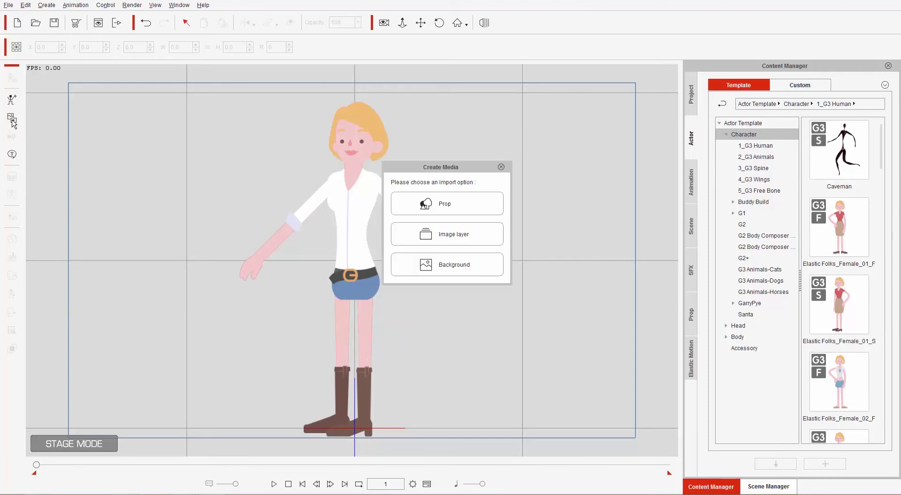
left_click(463, 210)
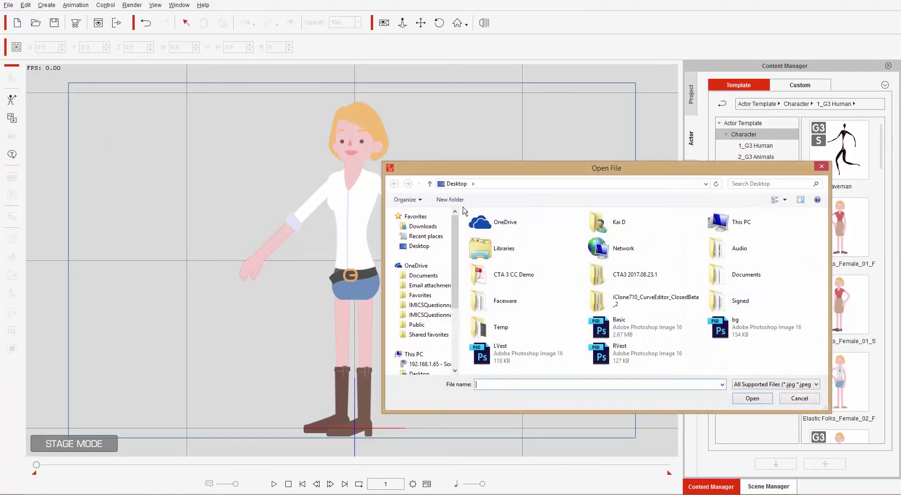
double_click(647, 356)
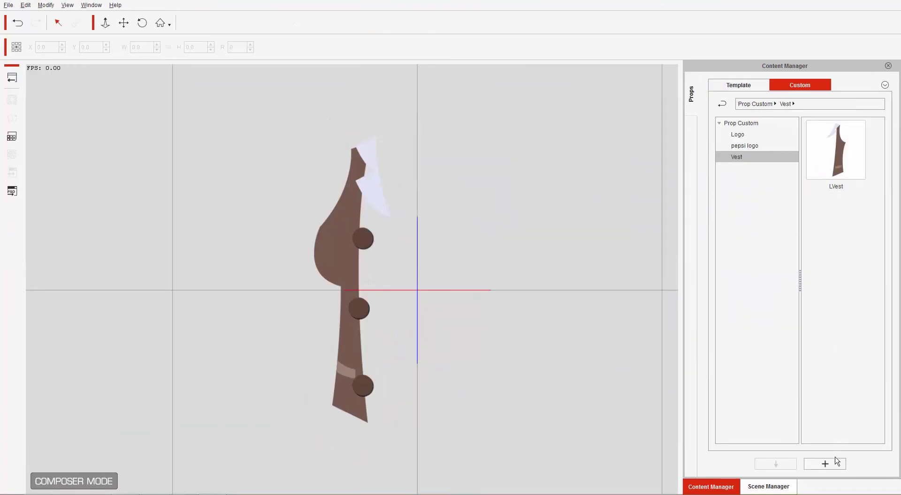
Add the right vest prop to the Vest folder as RVest and return to the stage
left_click(836, 463)
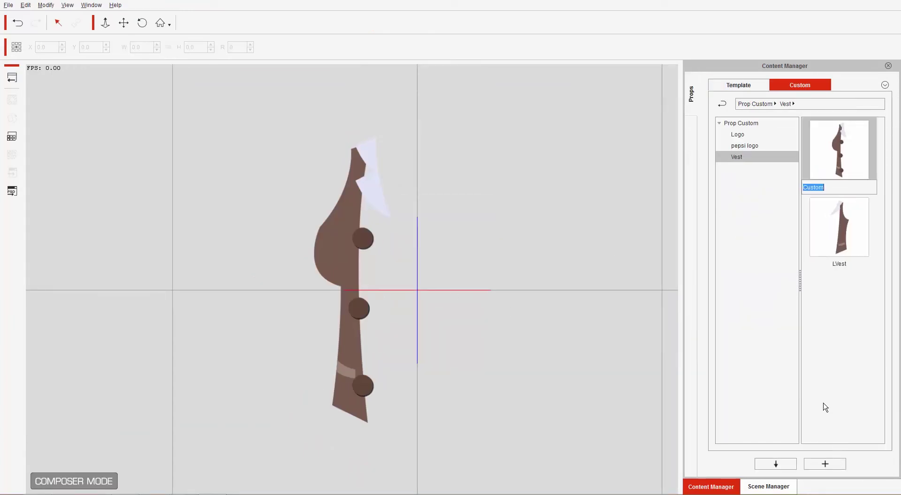
type("RVest")
key("Return")
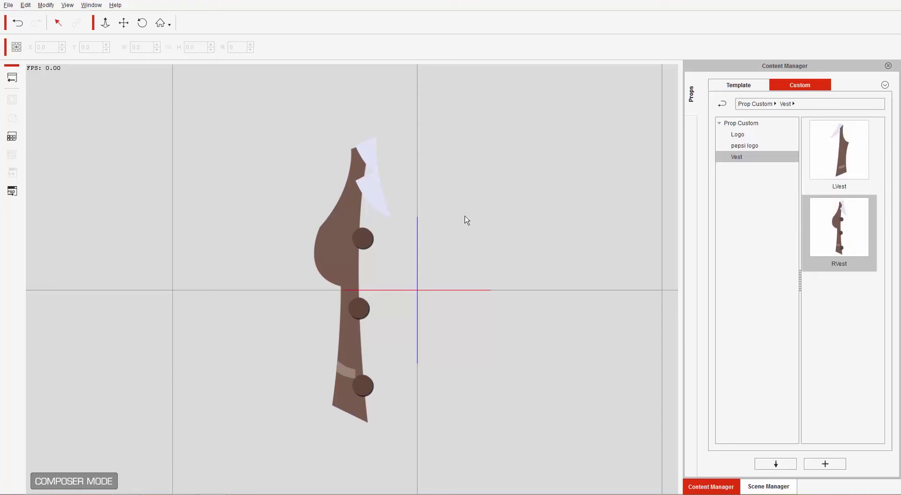
left_click(12, 78)
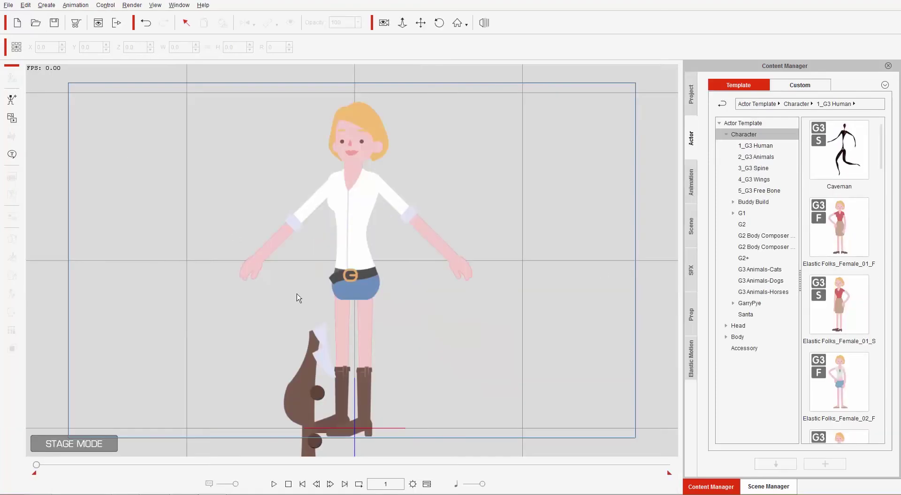
Delete the right vest prop from the stage and import the bg PSD from the Desktop as a prop
left_click(310, 375)
key("Delete")
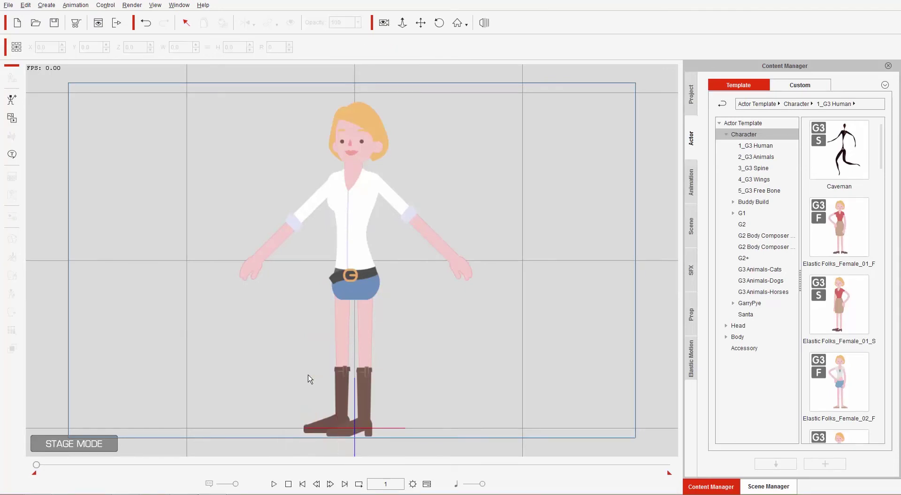
left_click(11, 119)
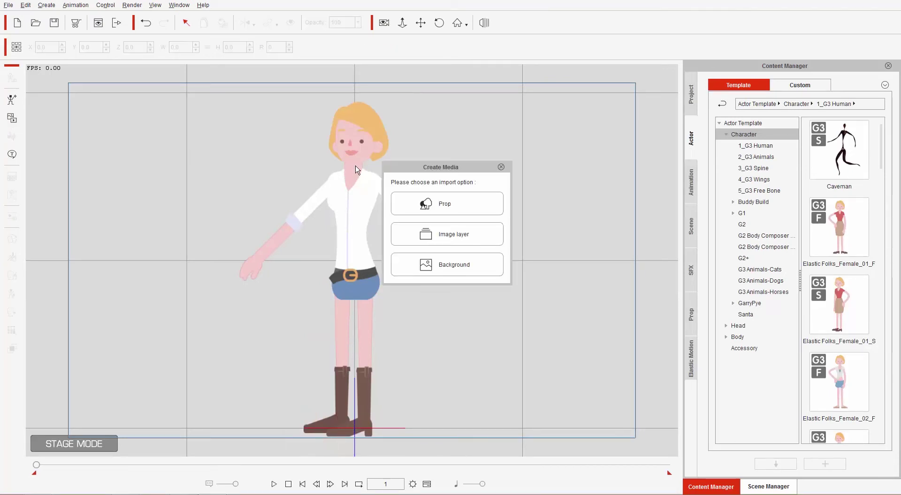
left_click(452, 208)
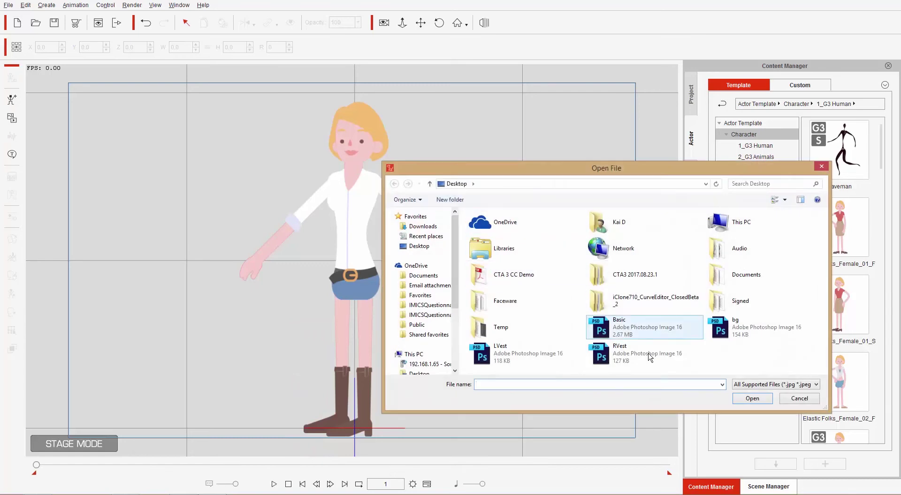
left_click(751, 334)
double_click(751, 334)
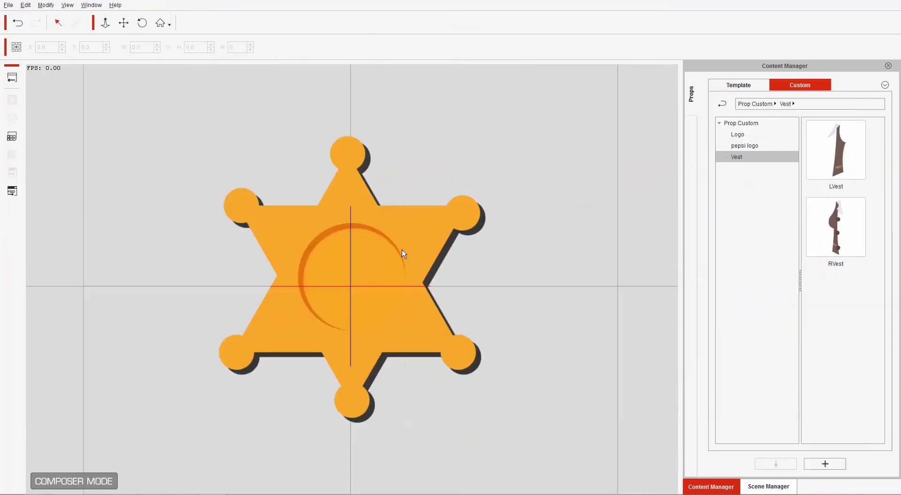
Add the star badge prop to the custom Vest folder under the name Badge
left_click(830, 466)
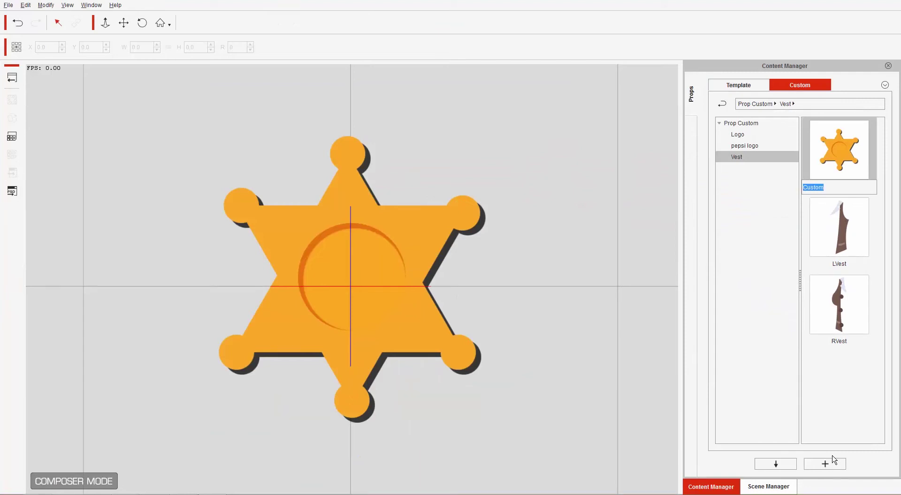
type("Badge")
key("Return")
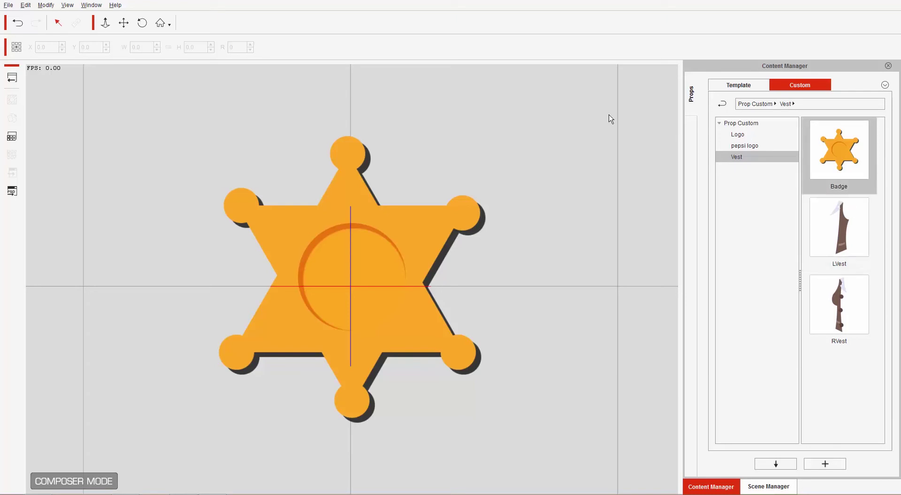
Return to the stage and delete the star badge prop from the scene
left_click(12, 79)
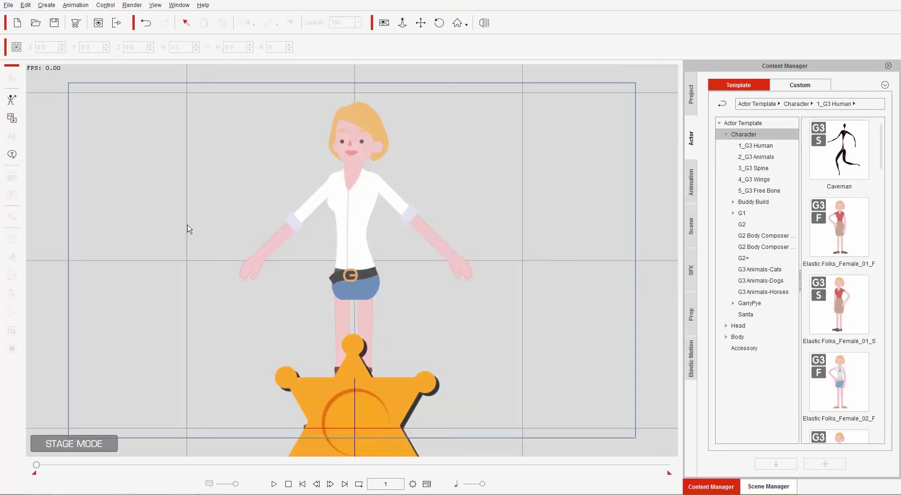
left_click(339, 398)
key("Delete")
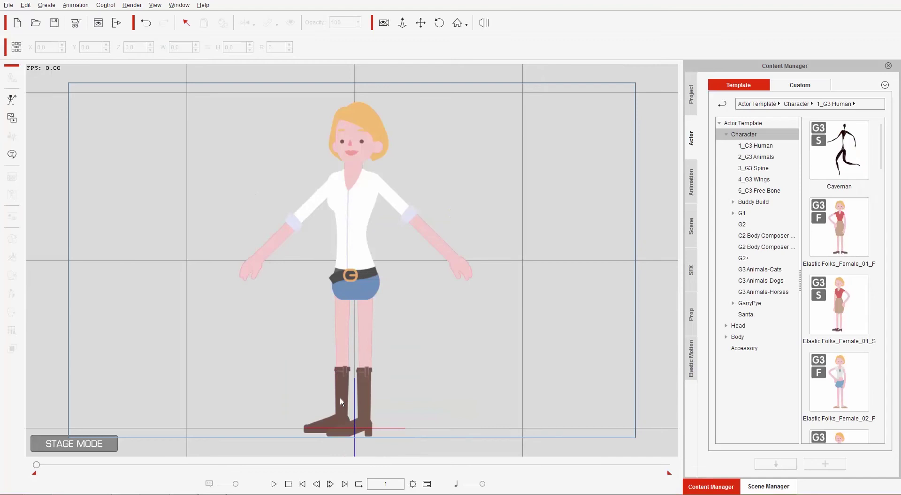
Open the female character in the composer and display the contents of the custom Vest prop folder
left_click(330, 256)
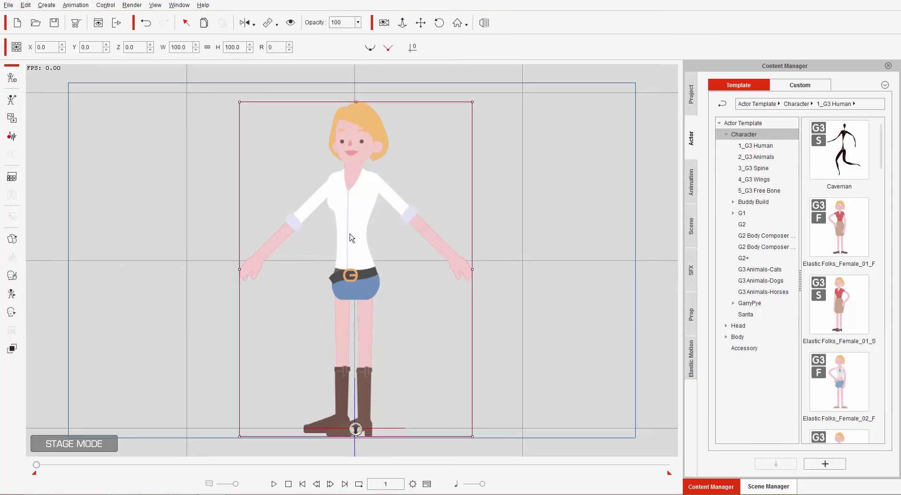
left_click(13, 80)
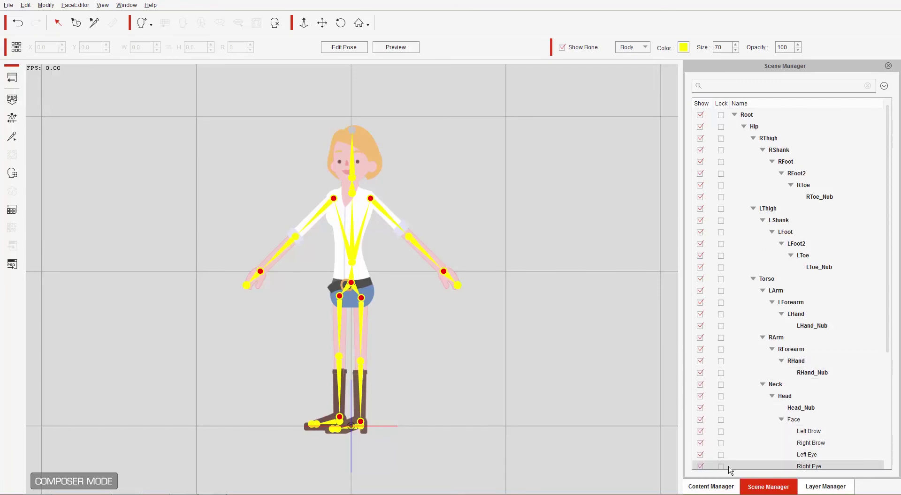
left_click(730, 487)
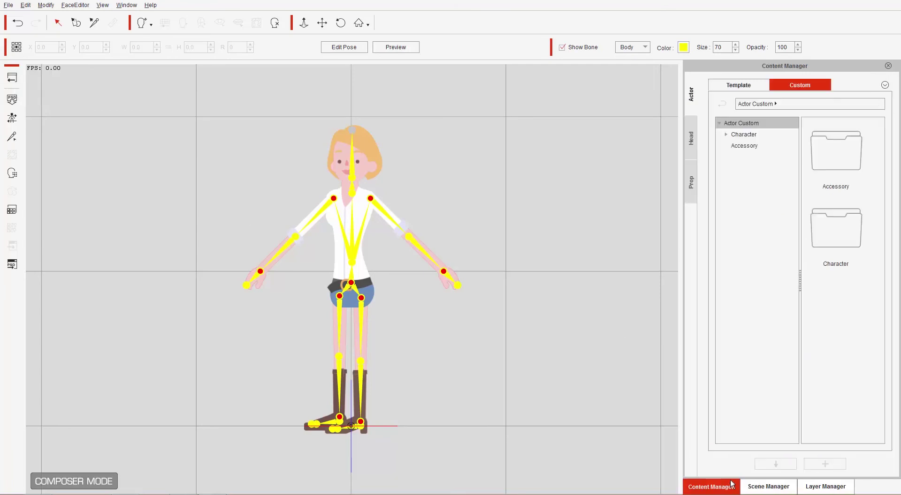
left_click(691, 183)
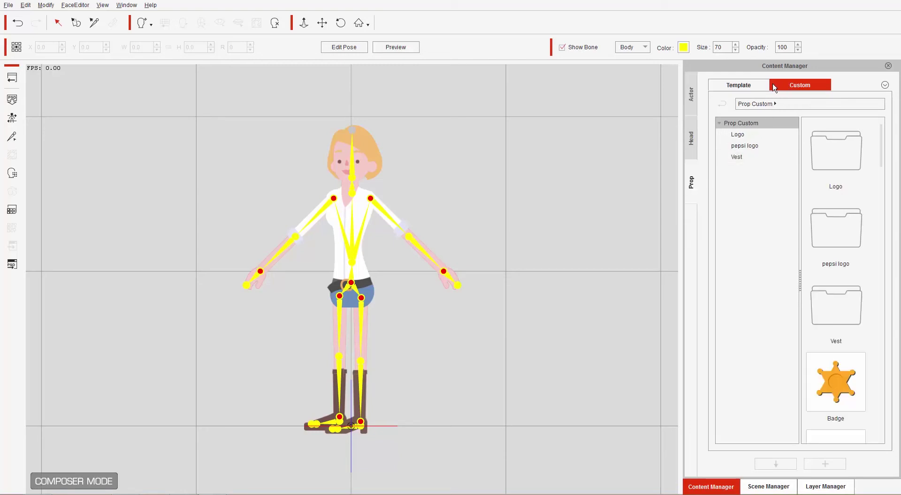
double_click(850, 309)
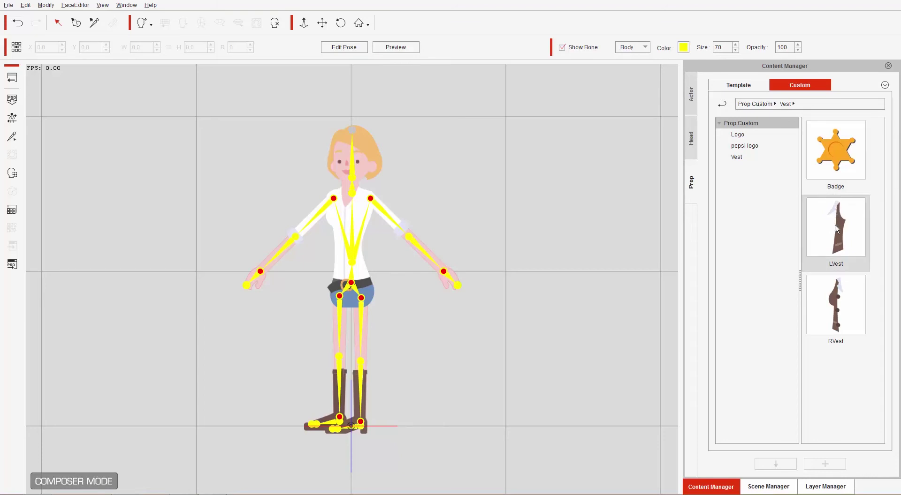
Attach the LVest prop to the Torso bone, scaling it to about 43% and fitting it over the character's left side of the shirt
left_click_drag(843, 233, 356, 255)
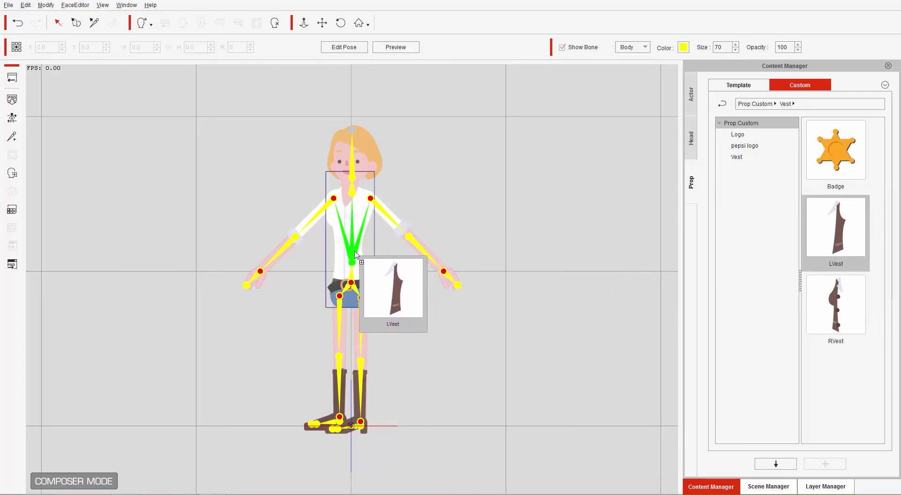
left_click_drag(355, 254, 355, 255)
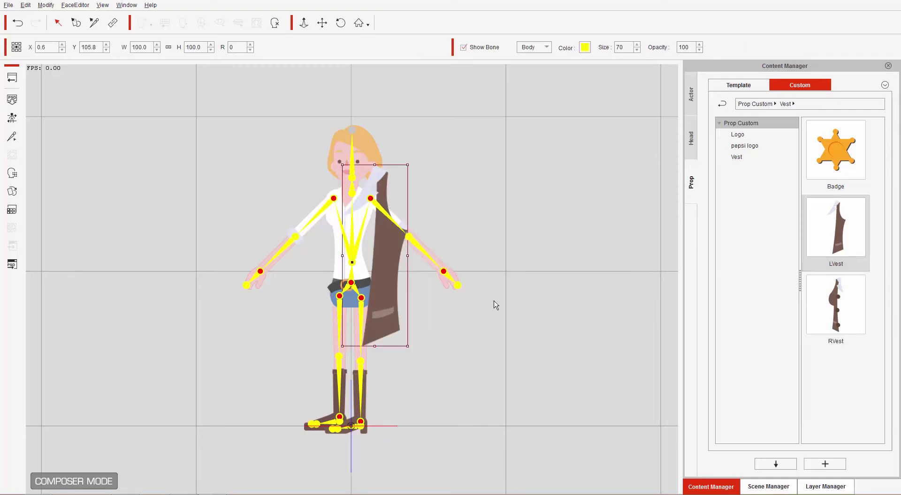
scroll(512, 270, "up", 4)
scroll(530, 150, "down", 2)
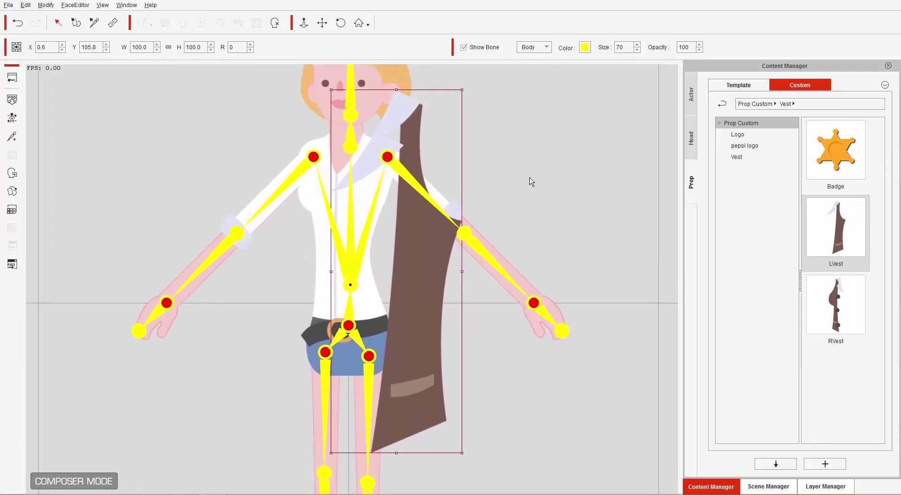
left_click_drag(453, 104, 392, 201)
left_click_drag(388, 263, 380, 217)
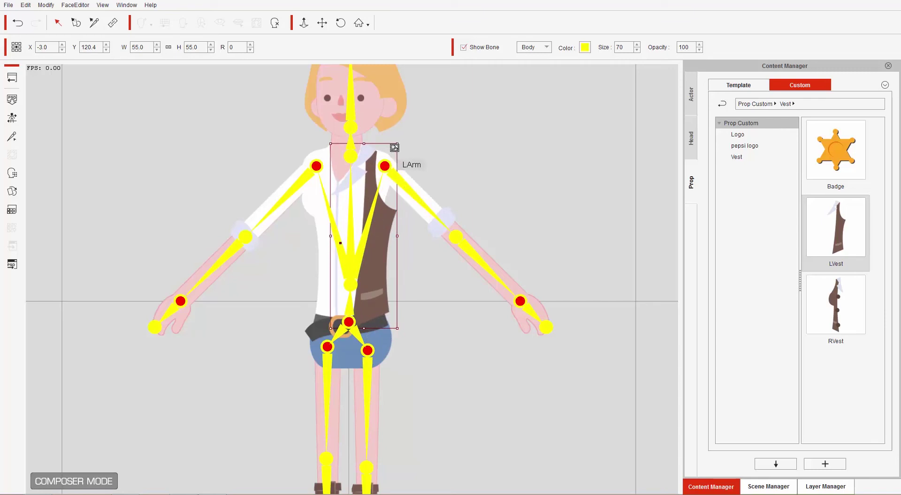
left_click_drag(395, 146, 391, 154)
left_click_drag(379, 245, 379, 234)
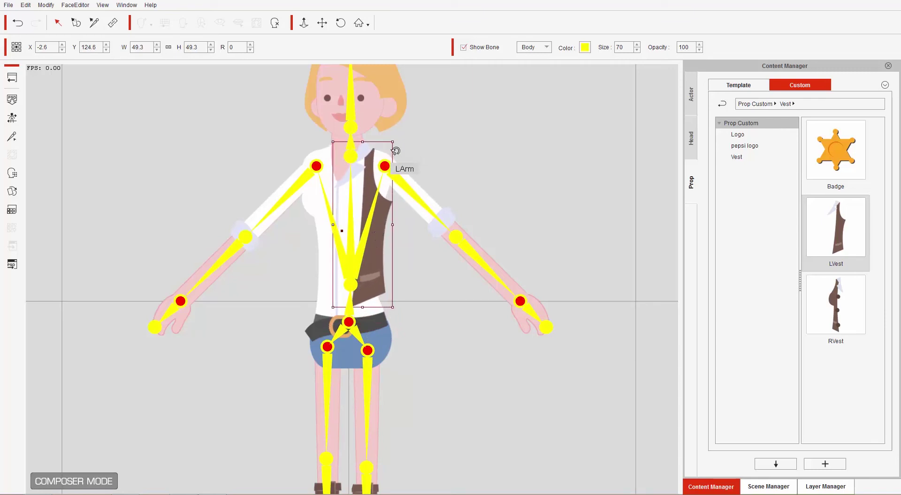
left_click_drag(392, 142, 387, 153)
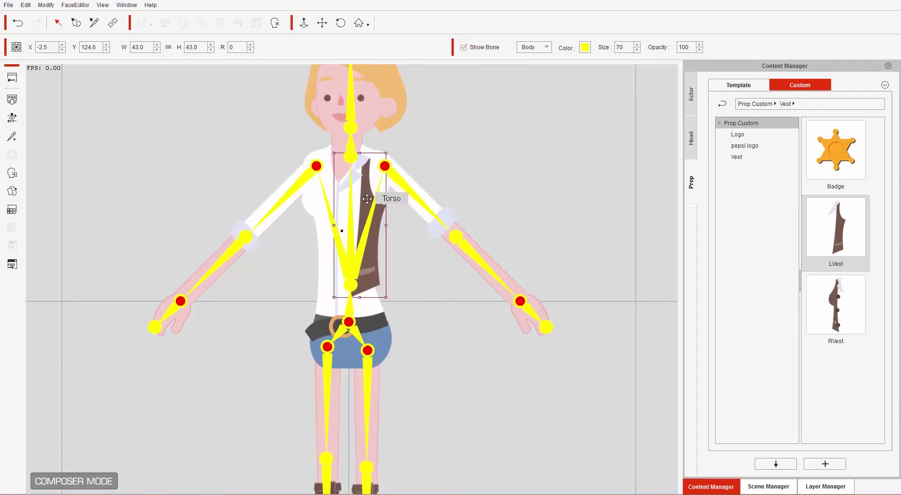
left_click_drag(366, 200, 367, 191)
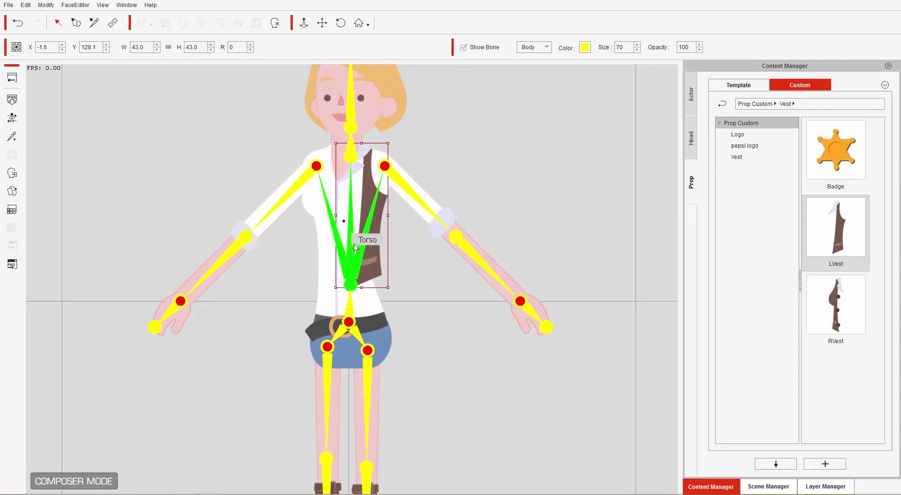
Attach the RVest prop to the Torso bone, scaling it to about 44% and aligning it with the left vest half
left_click(350, 277)
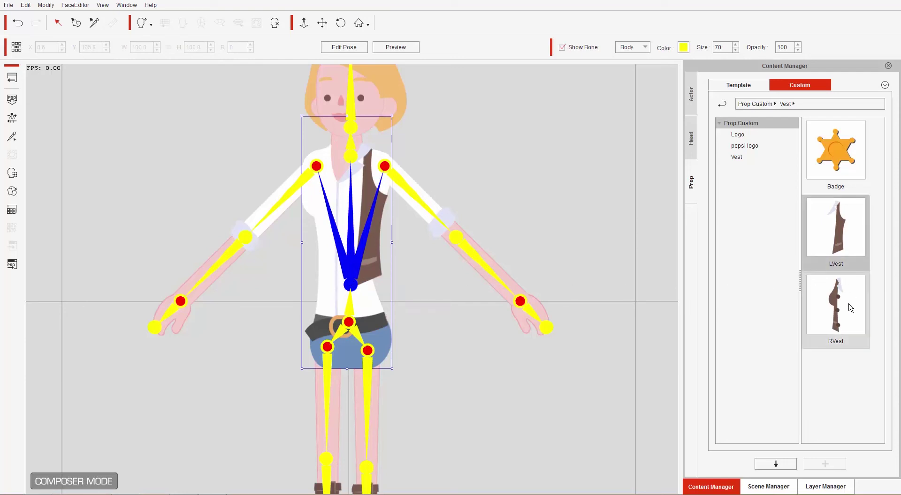
double_click(850, 308)
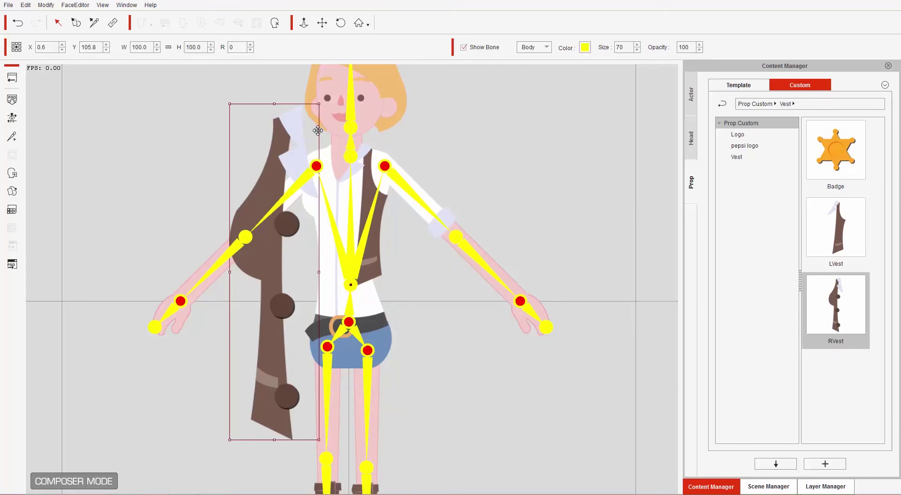
left_click_drag(319, 104, 314, 202)
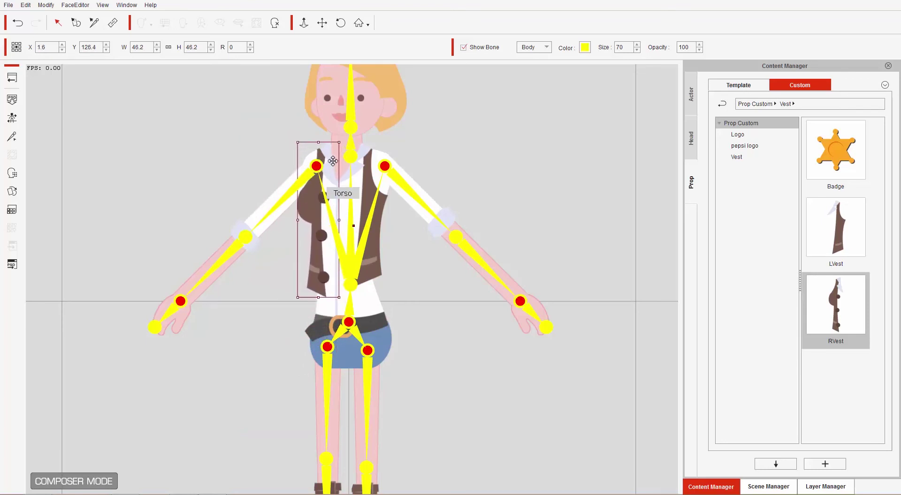
left_click_drag(338, 143, 335, 147)
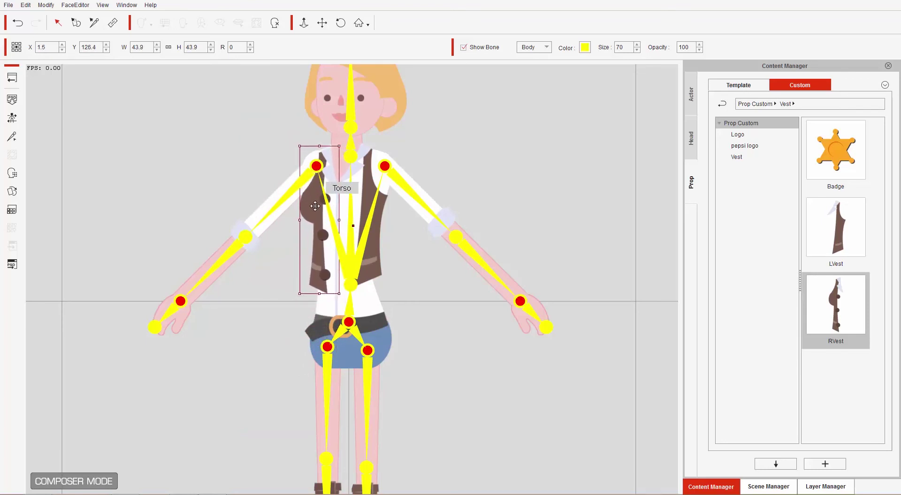
left_click_drag(313, 209, 313, 208)
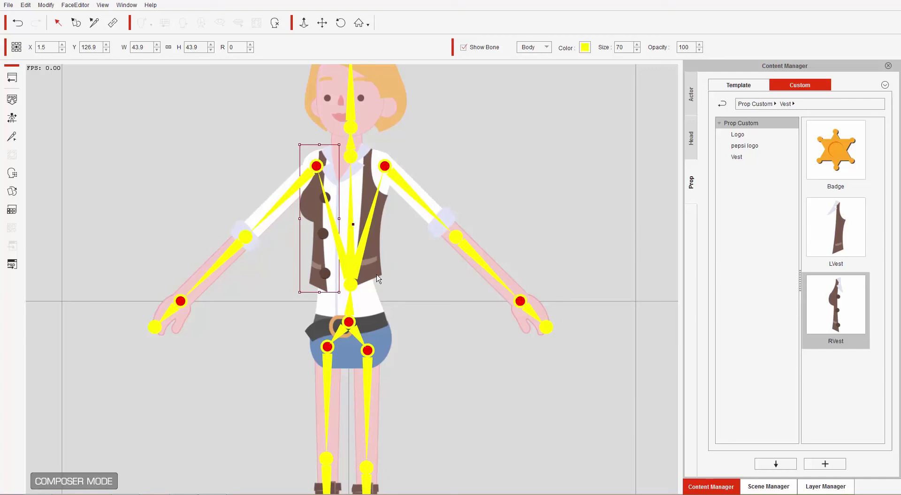
Attach the Badge prop to the Torso bone, scaling it to about 10% and placing it on the chest of the left vest half
left_click(360, 267)
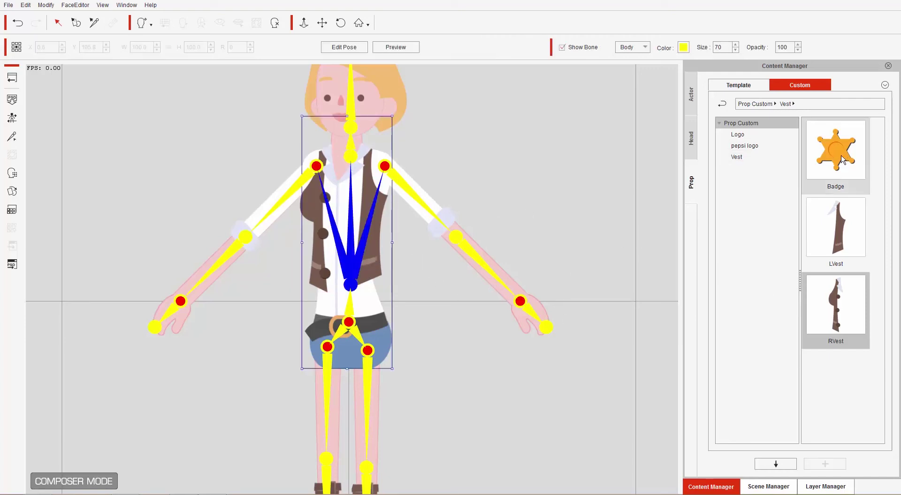
left_click_drag(840, 162, 355, 264)
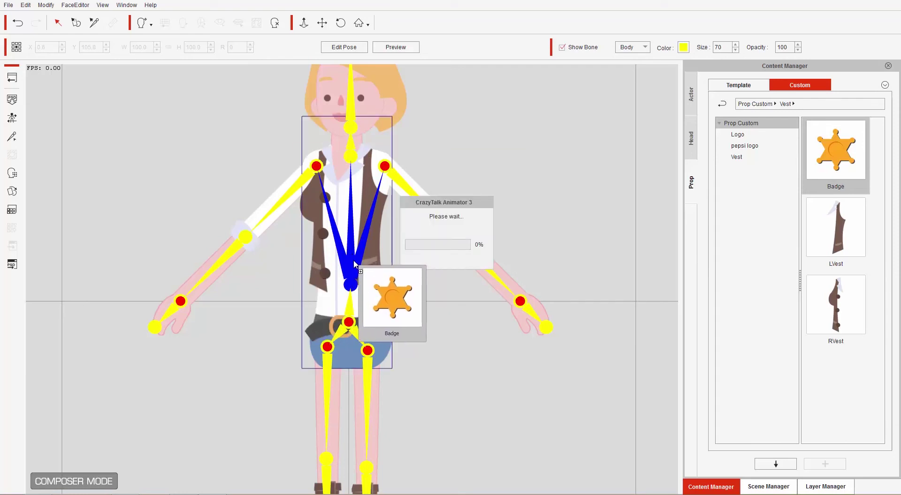
left_click_drag(355, 264, 357, 265)
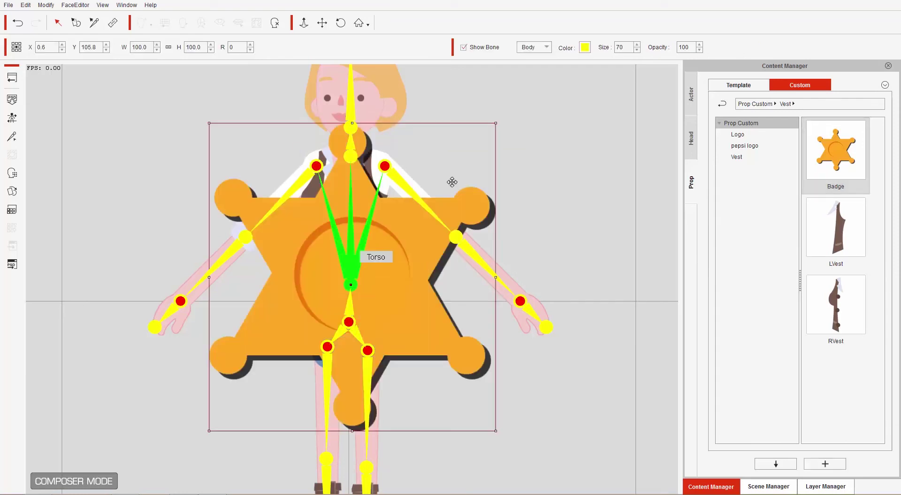
left_click_drag(495, 125, 372, 306)
left_click_drag(364, 276, 377, 194)
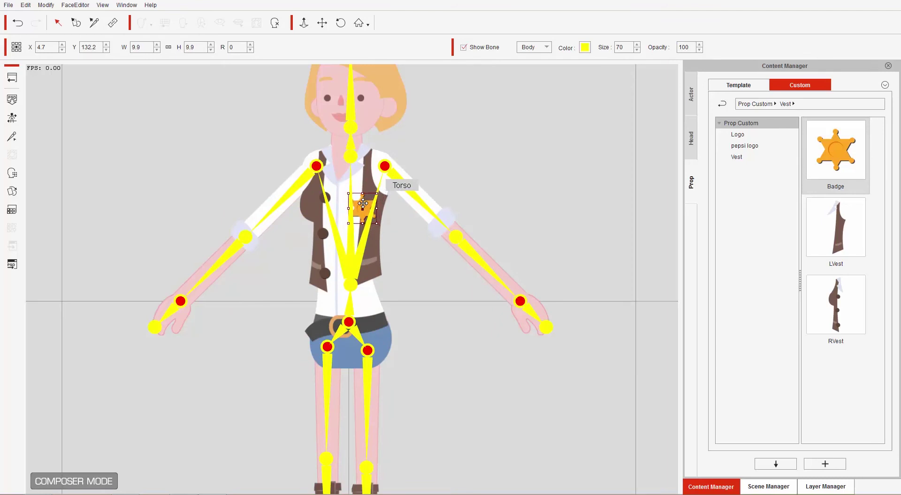
left_click_drag(364, 202, 366, 201)
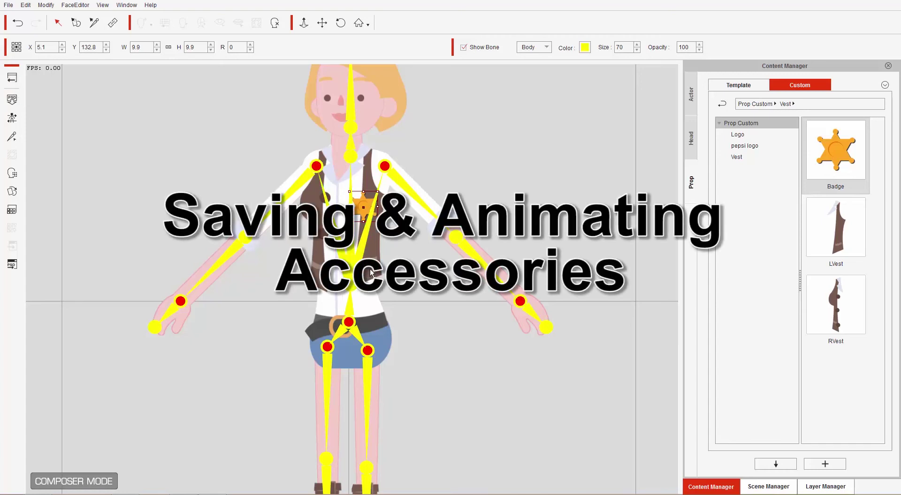
Preview how the vest and badge follow the body by moving the Torso bone, and exit the preview
left_click(374, 308)
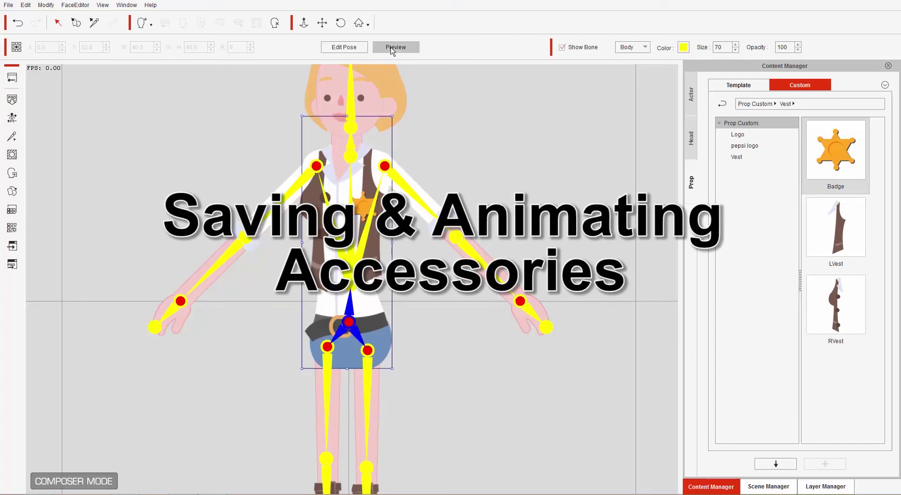
left_click(392, 48)
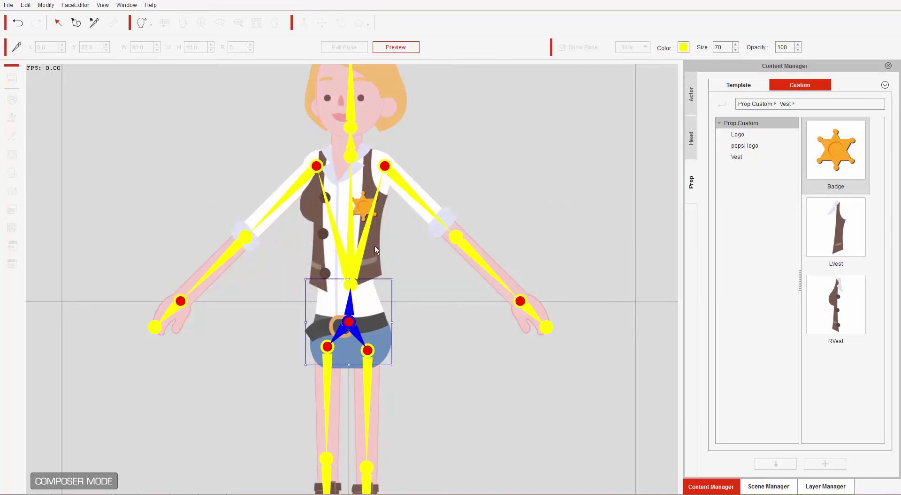
left_click(358, 261)
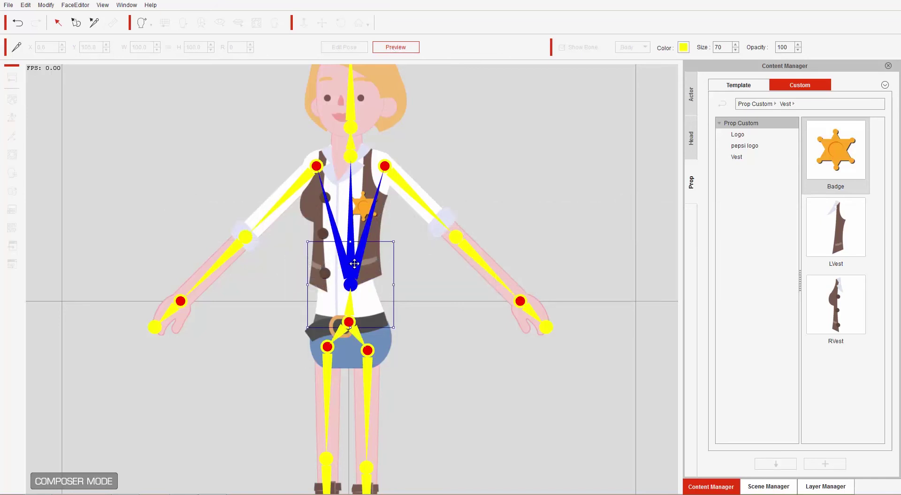
mouse_move(361, 261)
left_mouse_down()
mouse_move(345, 255)
mouse_move(373, 251)
mouse_move(357, 261)
mouse_move(352, 246)
mouse_move(341, 266)
mouse_move(327, 258)
mouse_move(350, 249)
mouse_move(347, 263)
mouse_move(385, 244)
mouse_move(361, 301)
mouse_move(360, 249)
mouse_move(359, 265)
mouse_move(336, 258)
mouse_move(371, 260)
mouse_move(352, 272)
mouse_move(359, 264)
left_mouse_up()
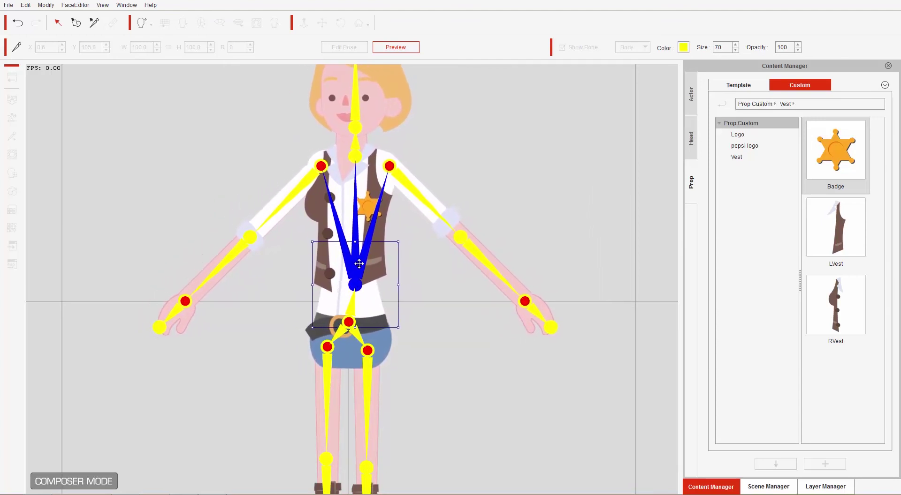
left_click(401, 46)
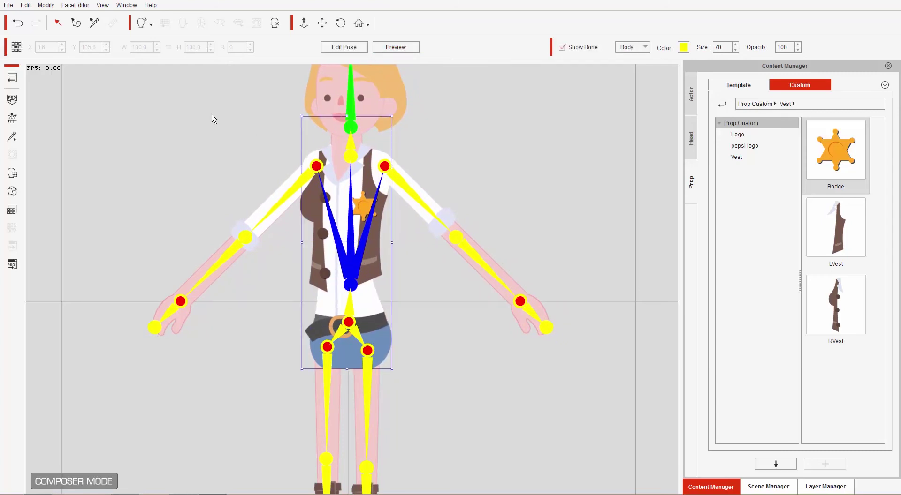
Return to stage mode, select the left vest half and the badge individually, and show the scene's object list
left_click(13, 82)
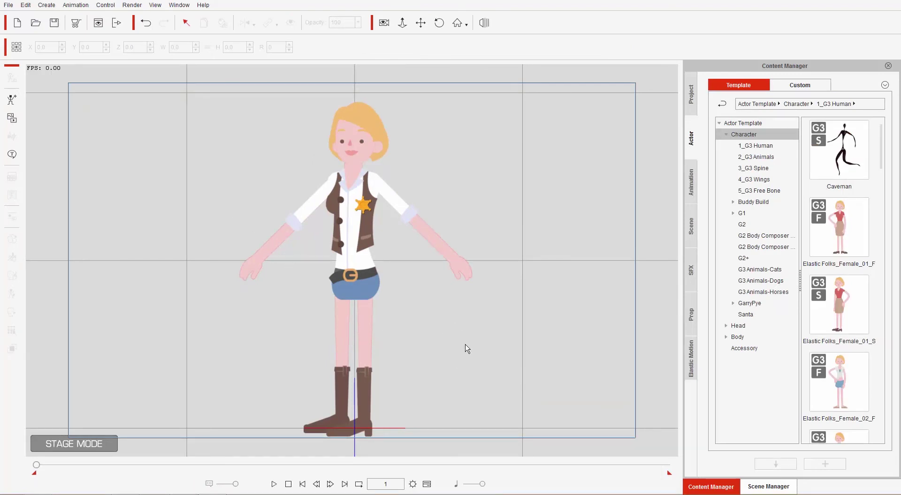
scroll(444, 187, "up", 3)
scroll(441, 137, "down", 2)
scroll(436, 296, "up", 2)
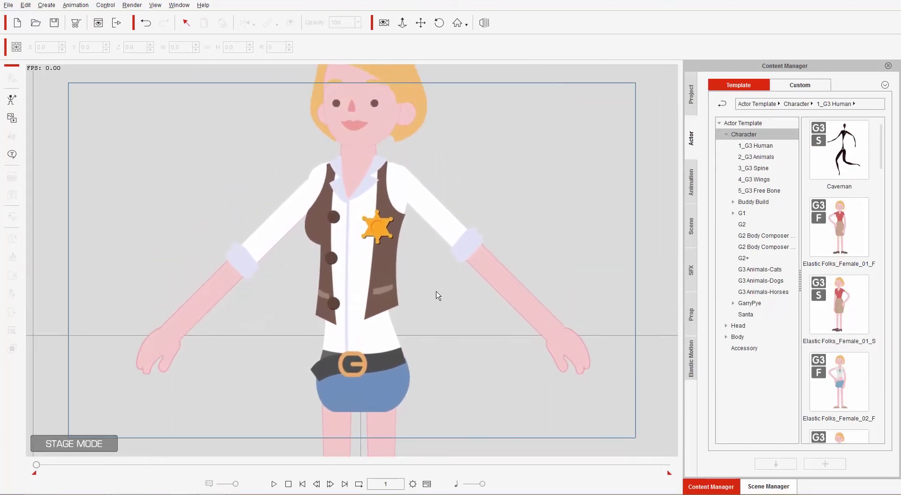
left_click(381, 278)
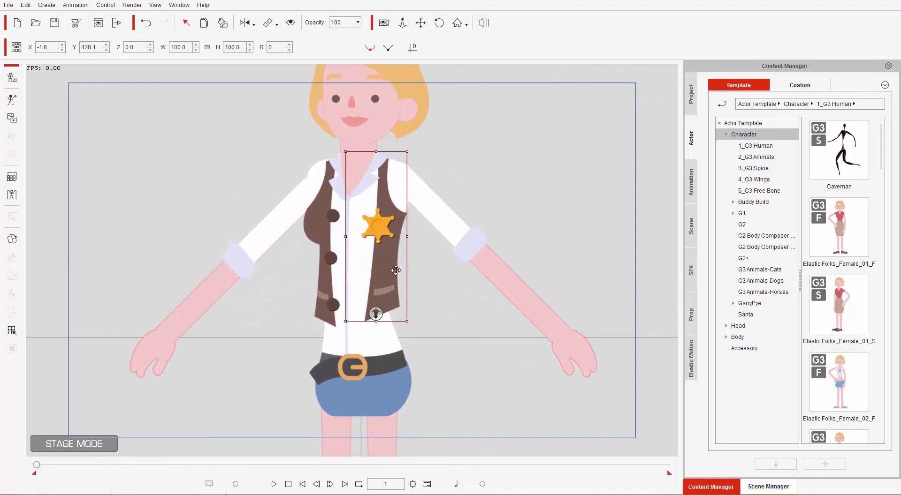
left_click(368, 223)
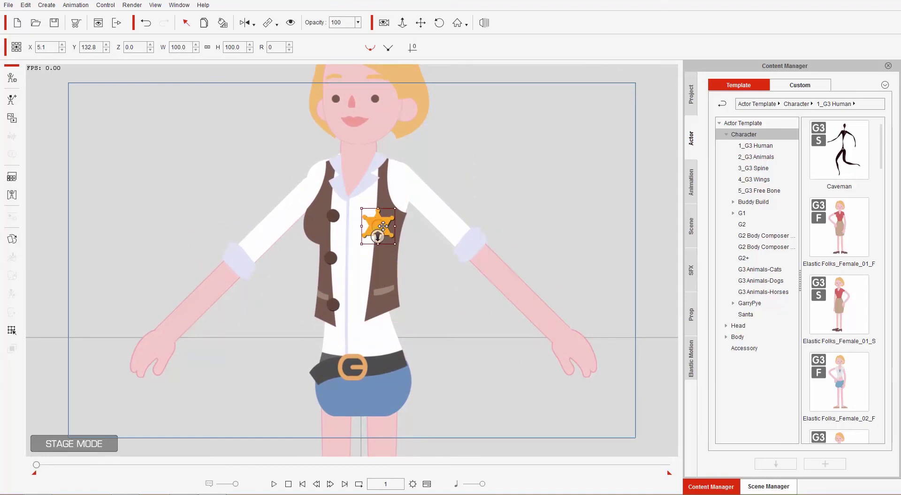
left_click(769, 487)
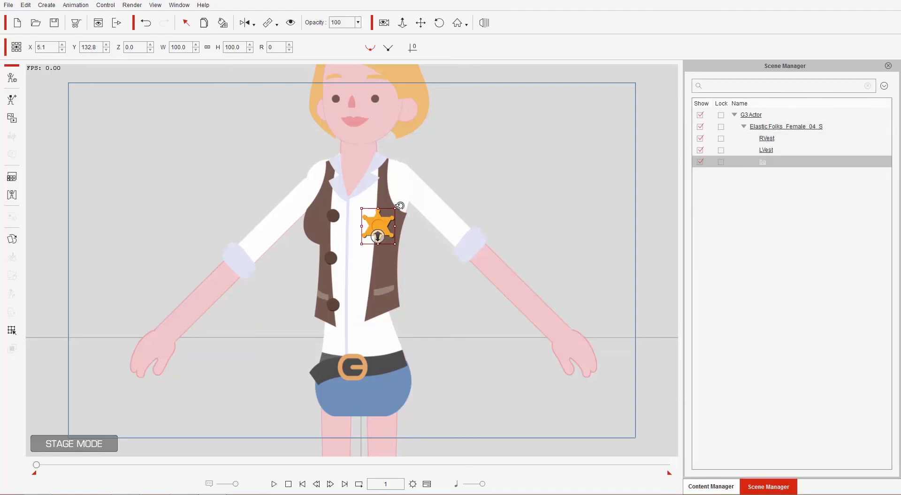
Try rotating the badge on the vest and undo the rotation
left_click_drag(400, 206, 418, 209)
key("ctrl+z")
Deform the RVest accessory by raising the lower edge of its lattice slightly to shorten the right vest half
left_click(764, 140)
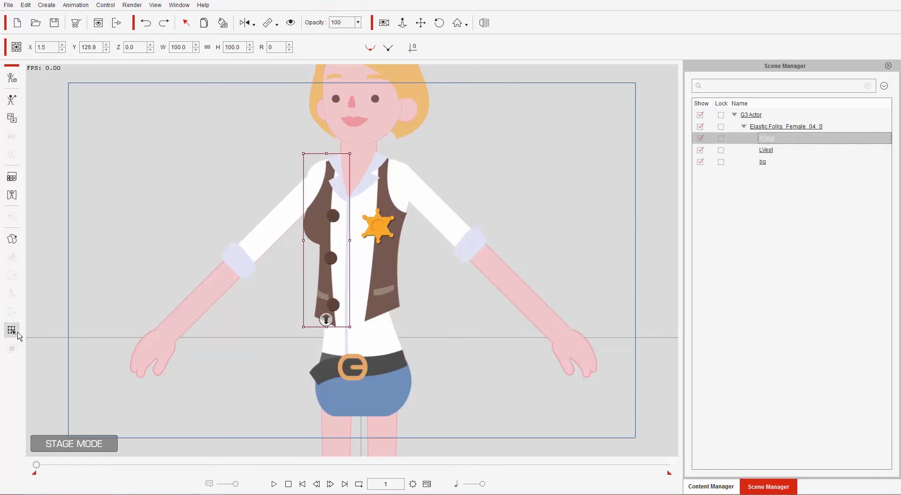
left_click(11, 331)
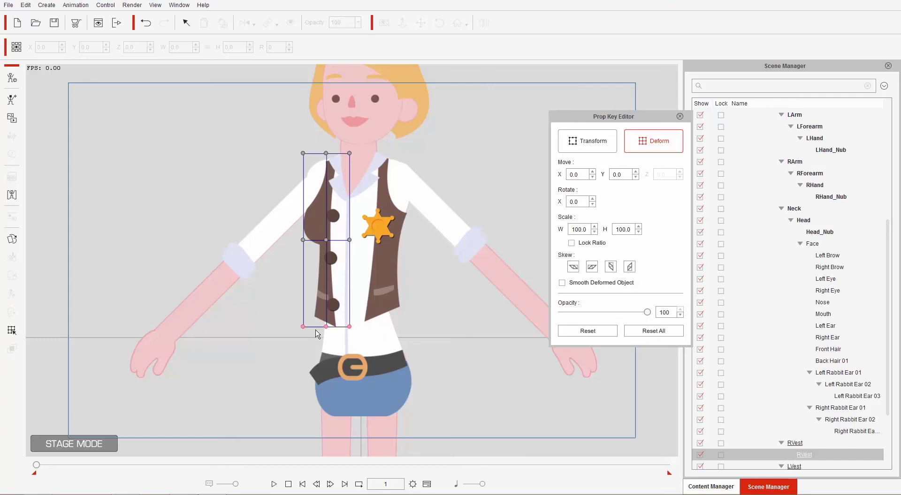
mouse_move(304, 328)
left_mouse_down()
mouse_move(304, 319)
mouse_move(306, 332)
mouse_move(296, 329)
mouse_move(302, 319)
mouse_move(305, 336)
mouse_move(304, 325)
left_mouse_up()
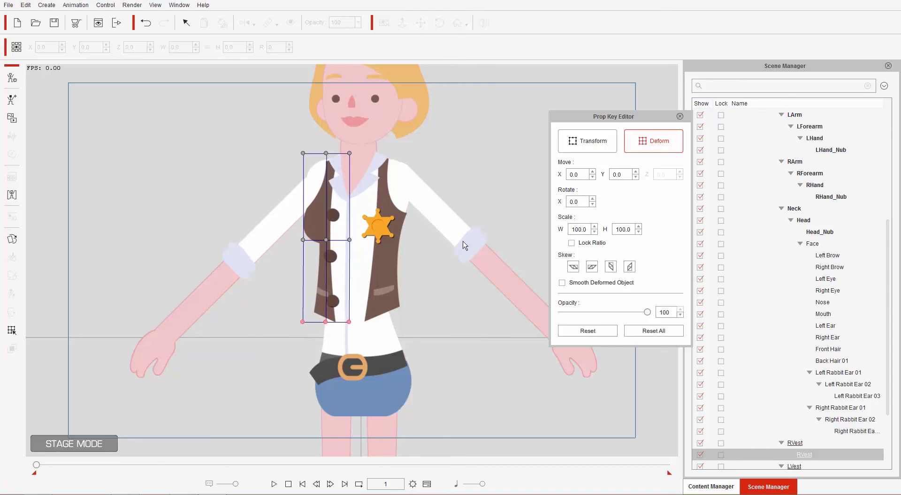
Nudge the lower lattice points of the LVest accessory slightly with Deform and close the Prop Key Editor
left_click(379, 264)
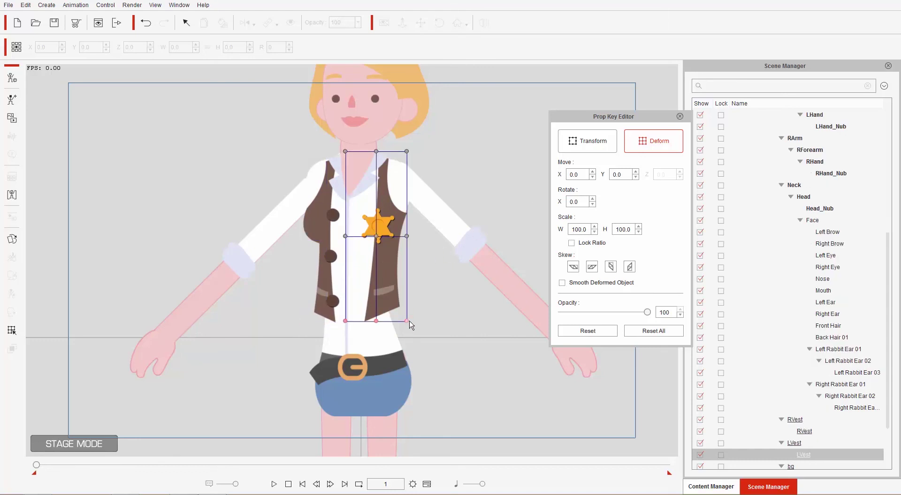
left_click_drag(409, 325, 408, 325)
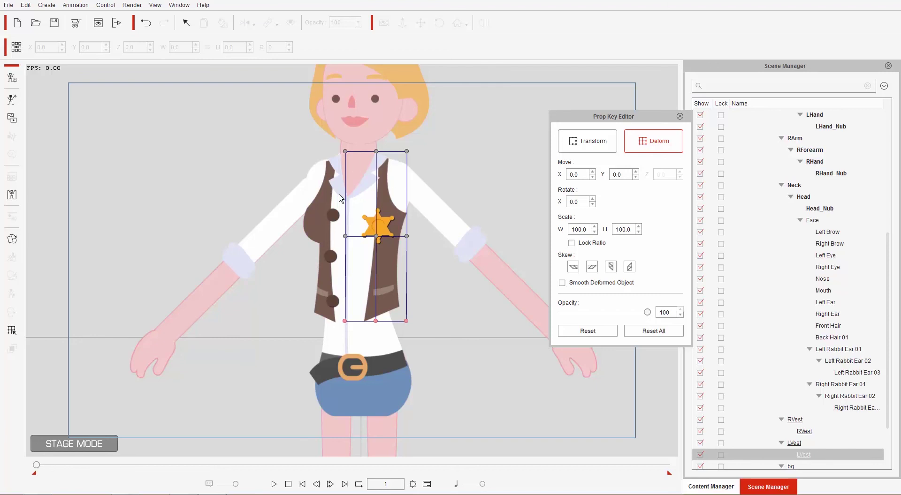
left_click(680, 117)
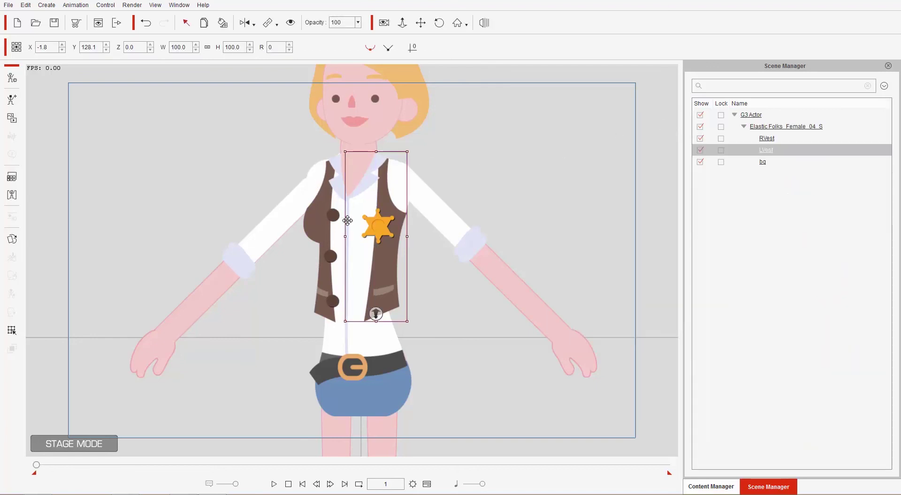
Save the left vest half to the custom actor Accessory library as LVest
left_click(710, 487)
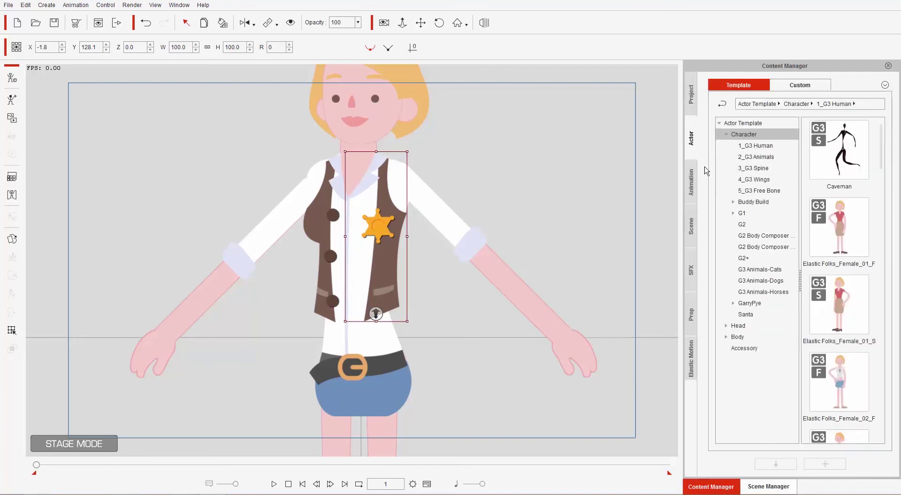
left_click(781, 88)
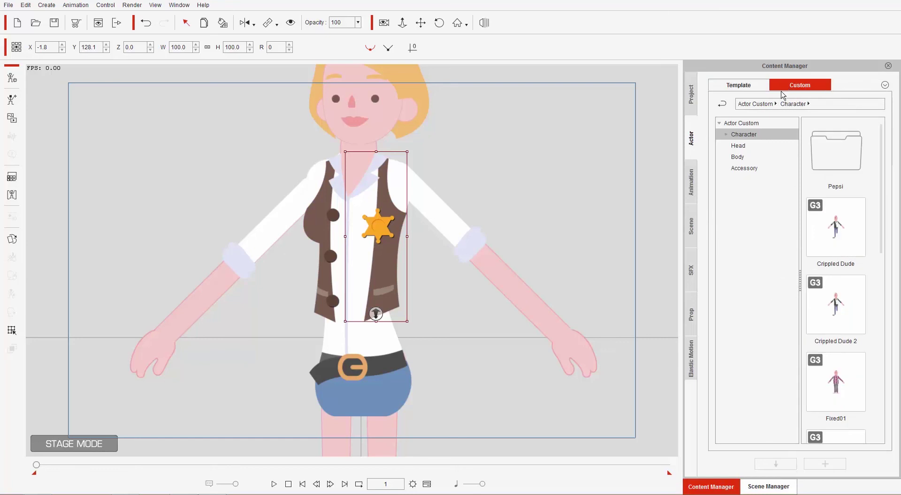
left_click(752, 170)
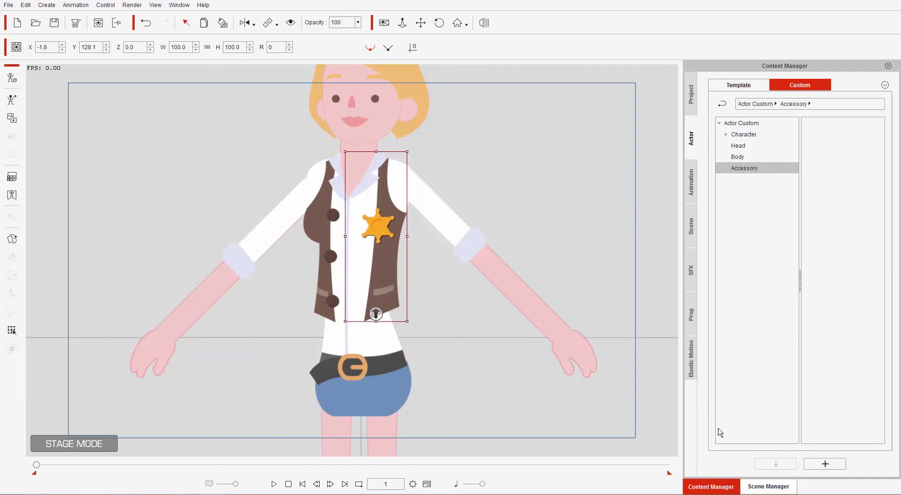
left_click(825, 463)
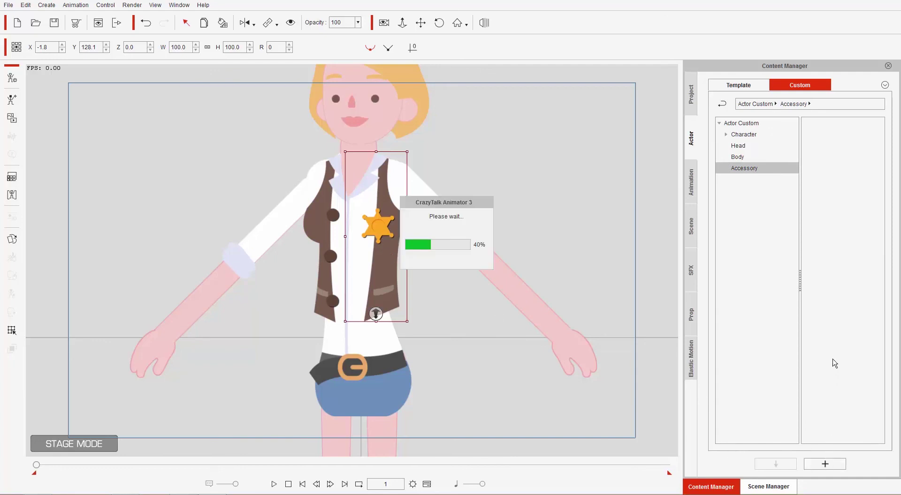
type("LVest")
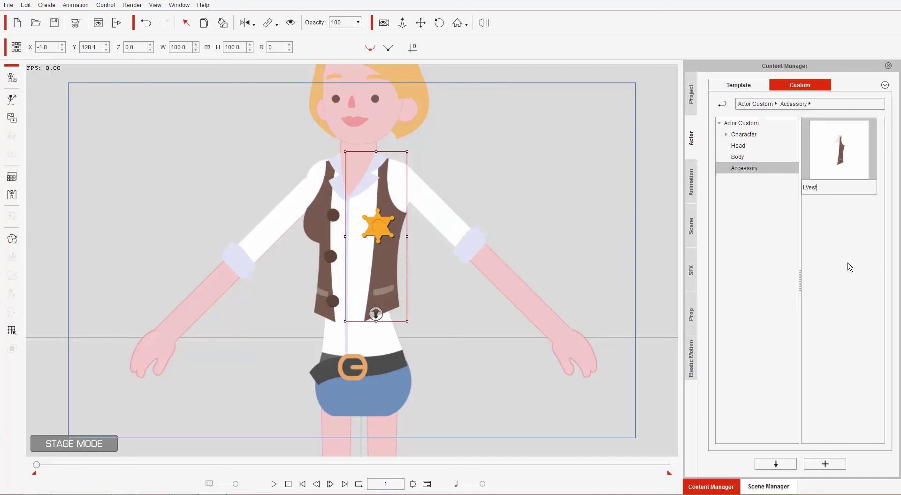
key("Return")
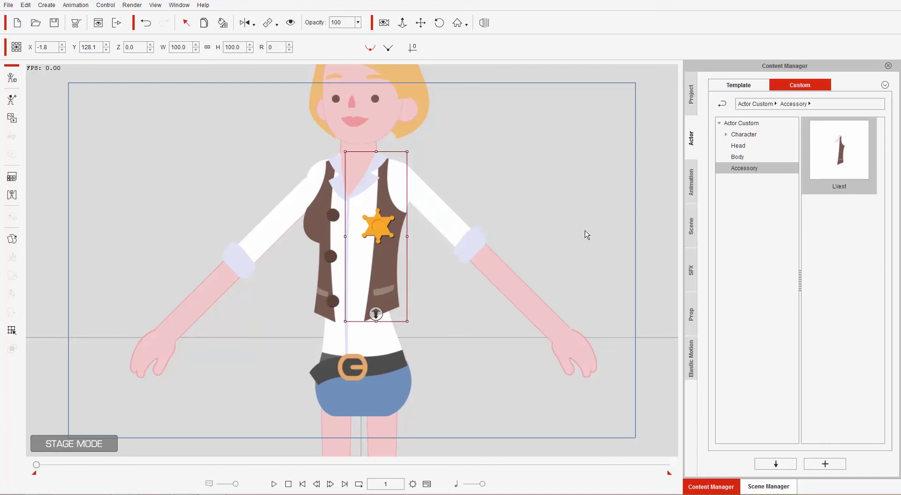
Save the right vest half as a new custom accessory named RVest without overwriting LVest
left_click(313, 219)
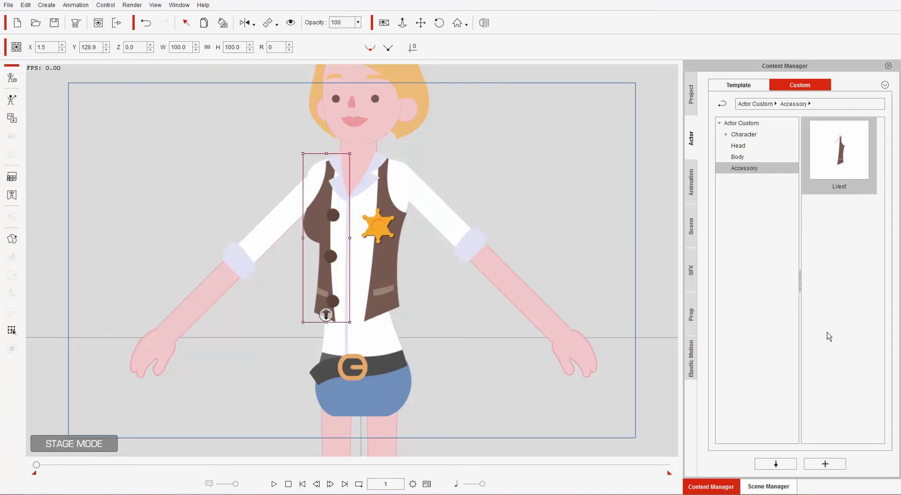
left_click(829, 467)
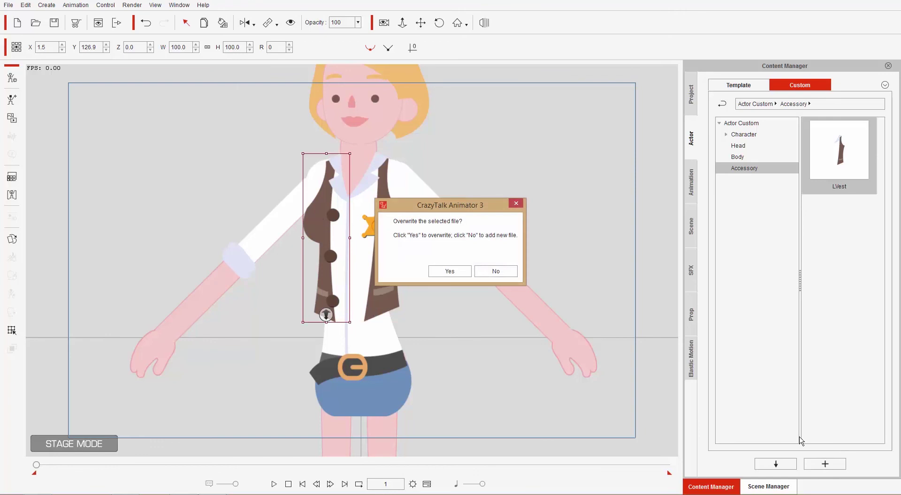
left_click(492, 274)
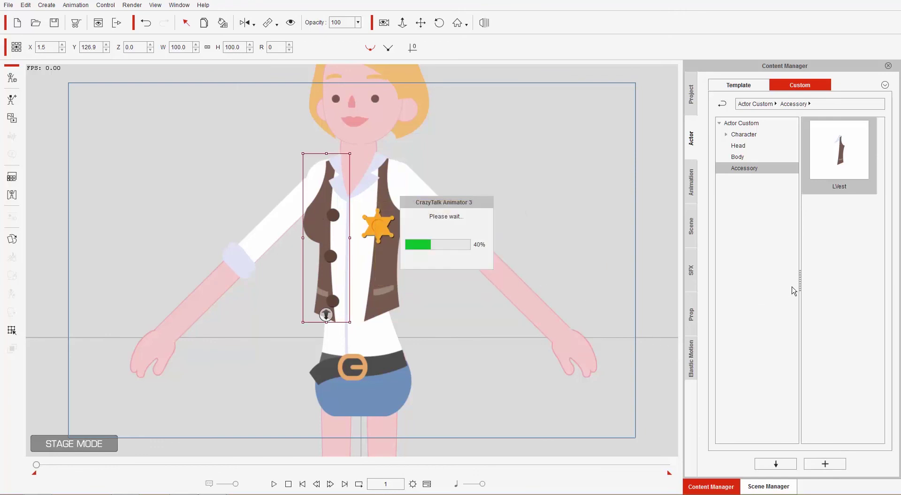
type("RVest")
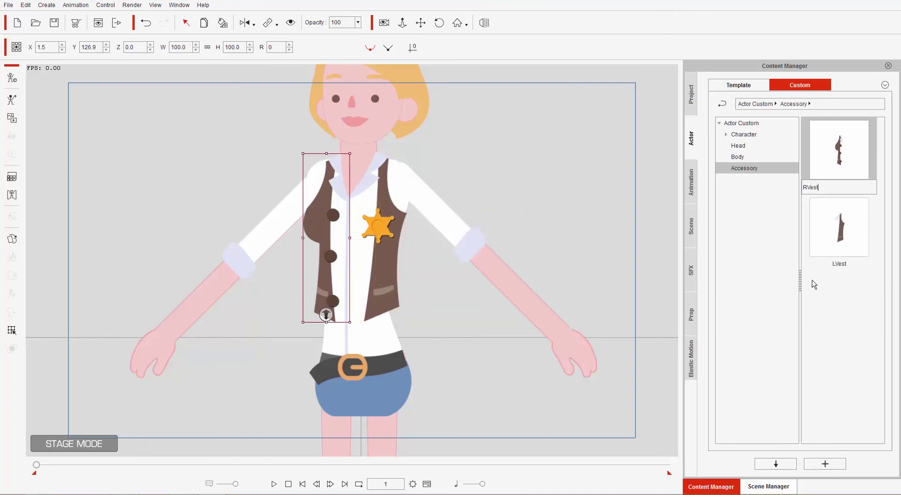
key("Return")
left_click(866, 308)
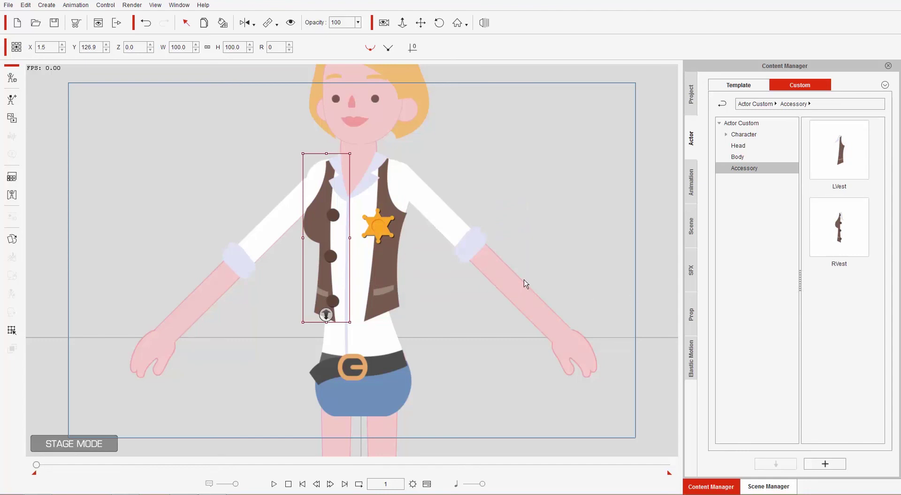
Save the badge to the custom Accessory library under the name Badge
left_click(379, 227)
left_click(826, 464)
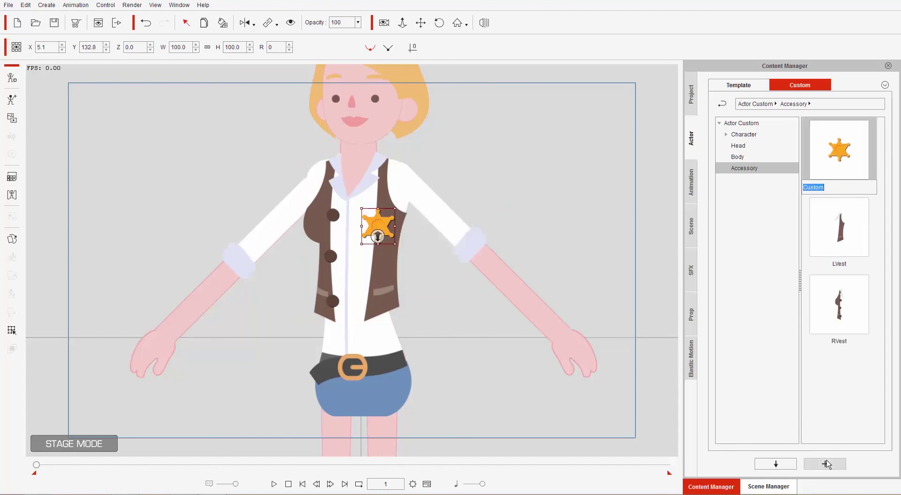
type("Badge")
key("Return")
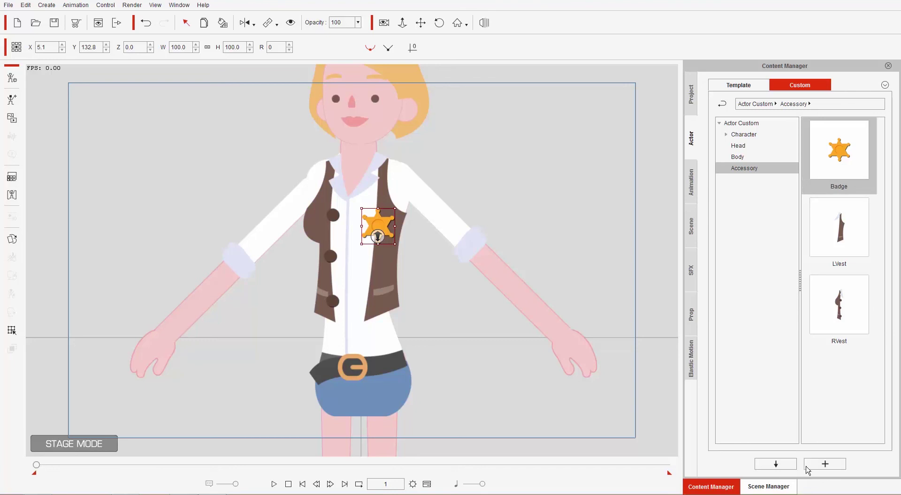
Add the Elastic Folks_Female_03_S template character and place it beside the vested one at about X 151.7
scroll(374, 305, "down", 3)
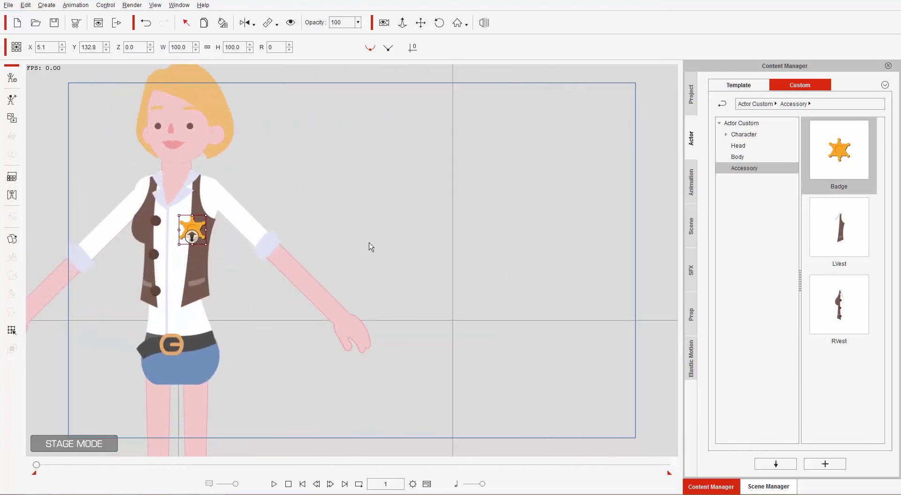
scroll(422, 338, "down", 4)
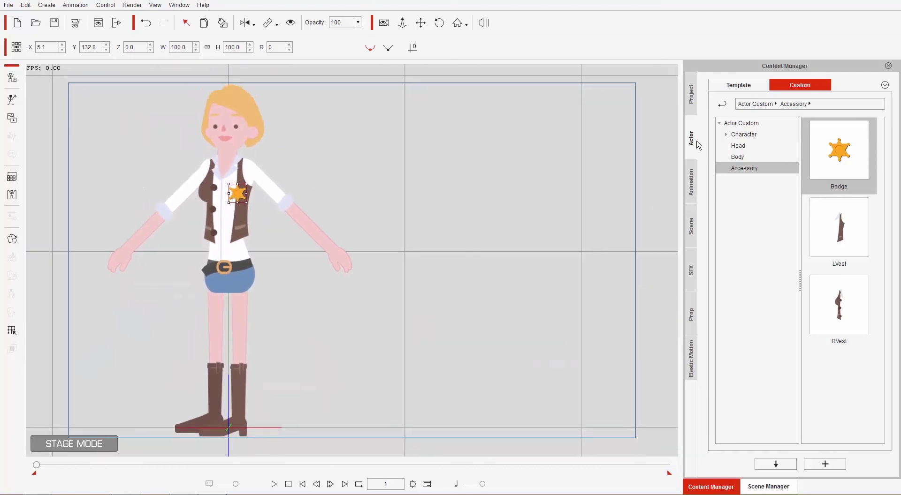
left_click(742, 89)
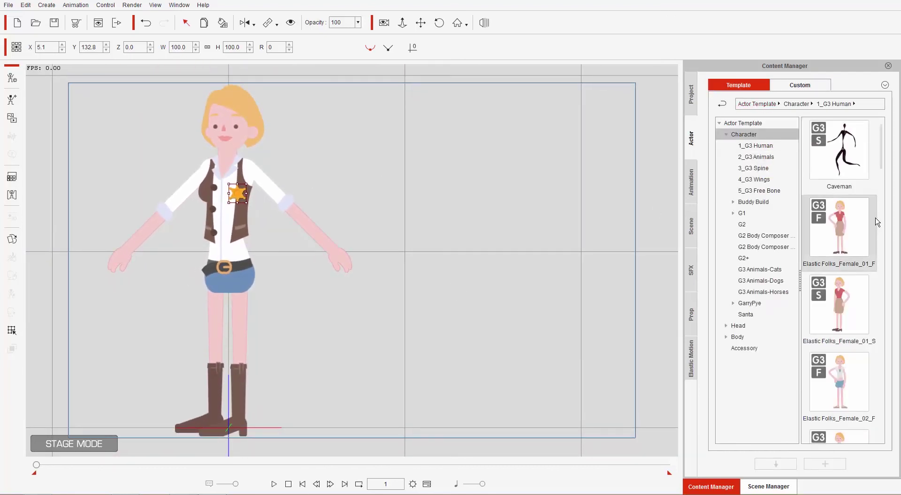
left_click_drag(881, 163, 884, 197)
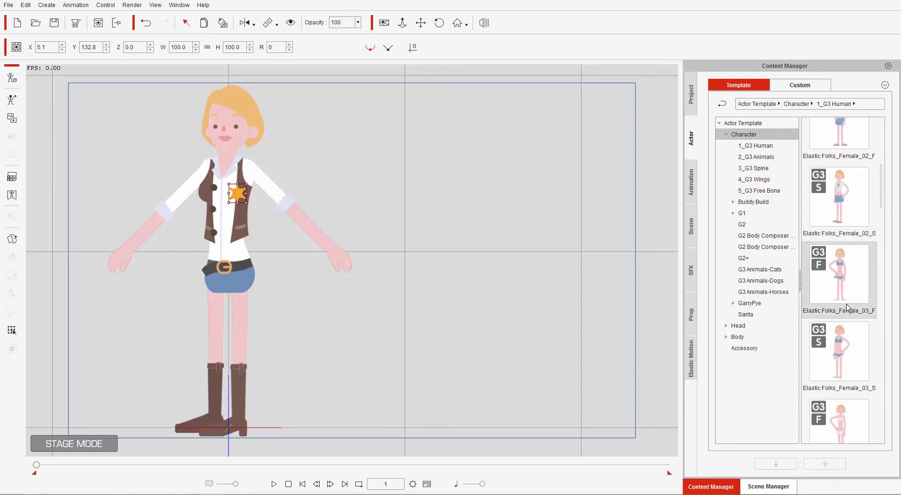
double_click(846, 357)
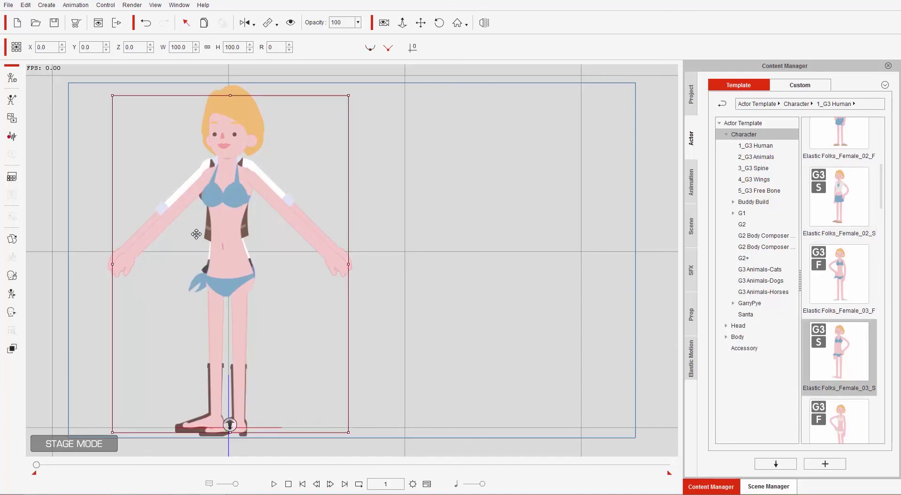
left_click_drag(237, 220, 485, 220)
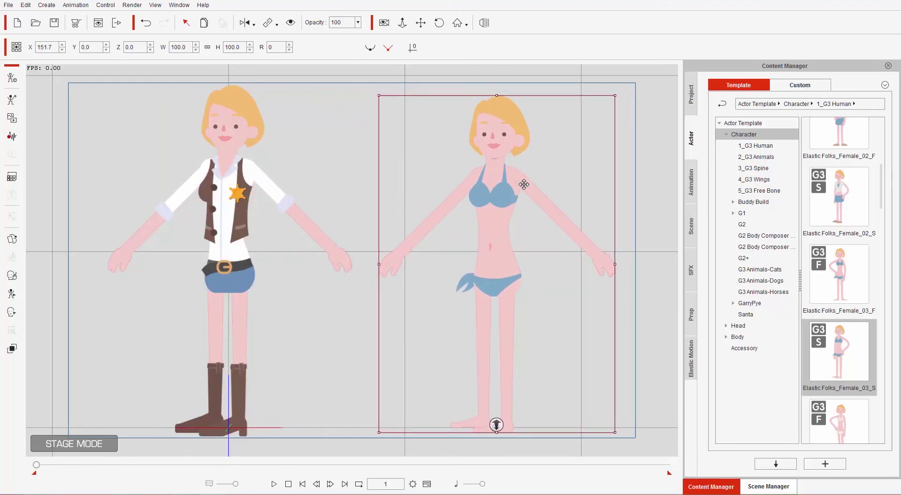
Apply the saved LVest custom accessory to the newly added bikini character
left_click(786, 94)
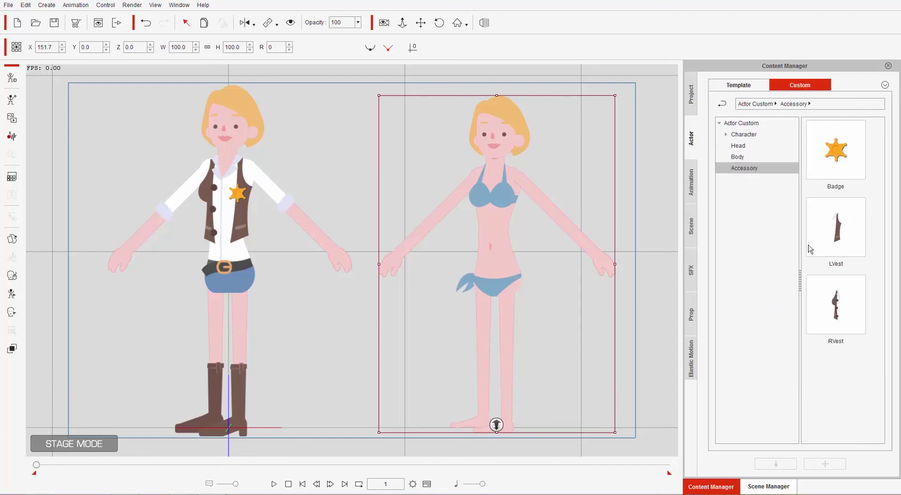
left_click(832, 242)
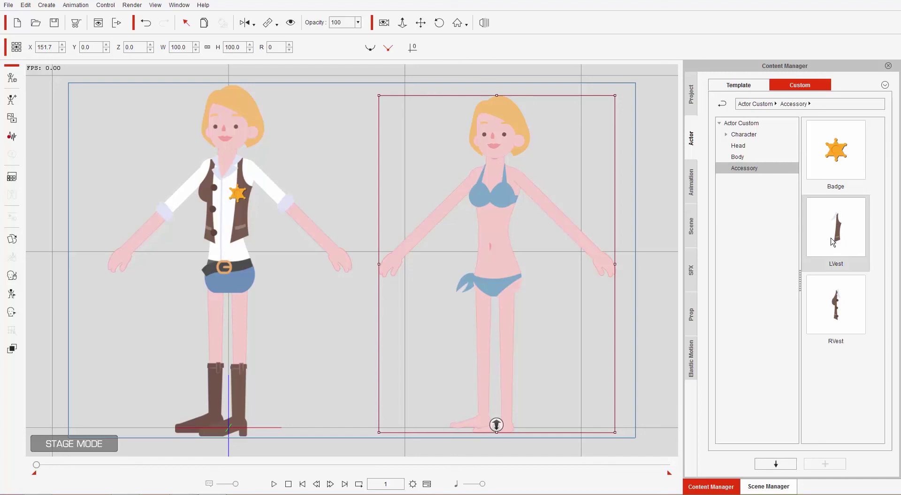
double_click(832, 242)
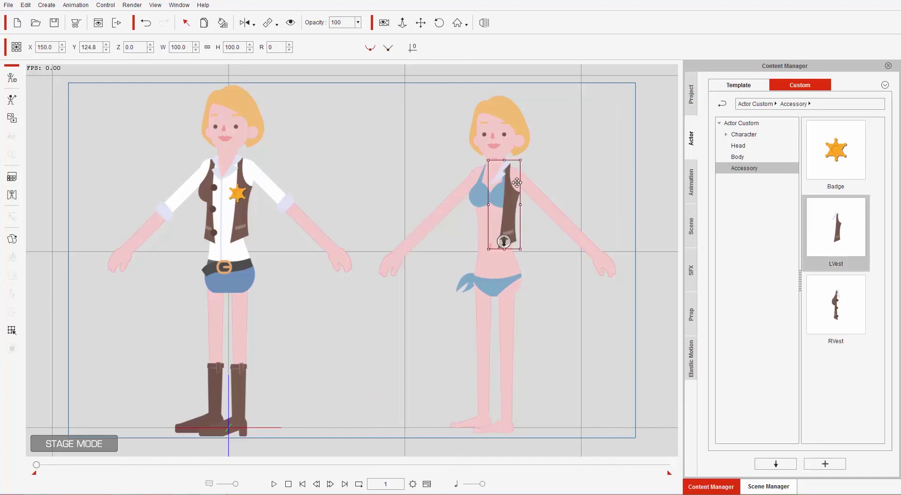
Try applying the RVest accessory while the new character's LVest is selected, and undo it
double_click(838, 313)
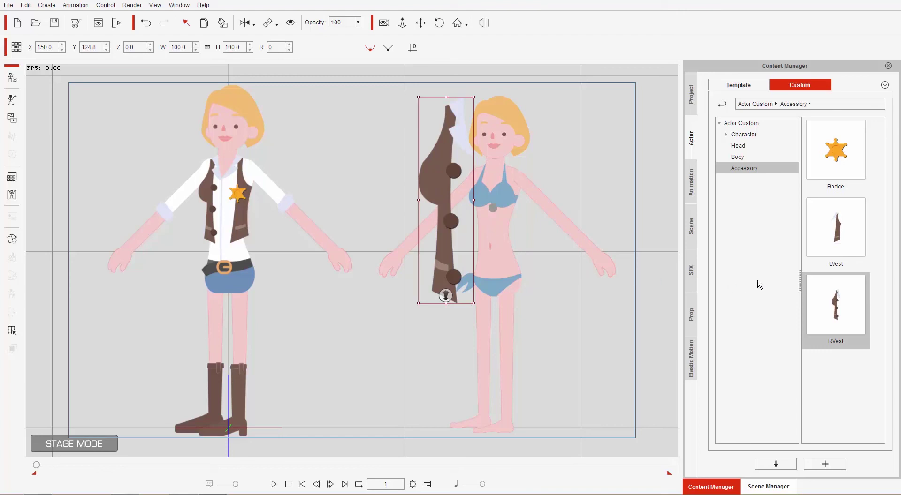
key("ctrl+z")
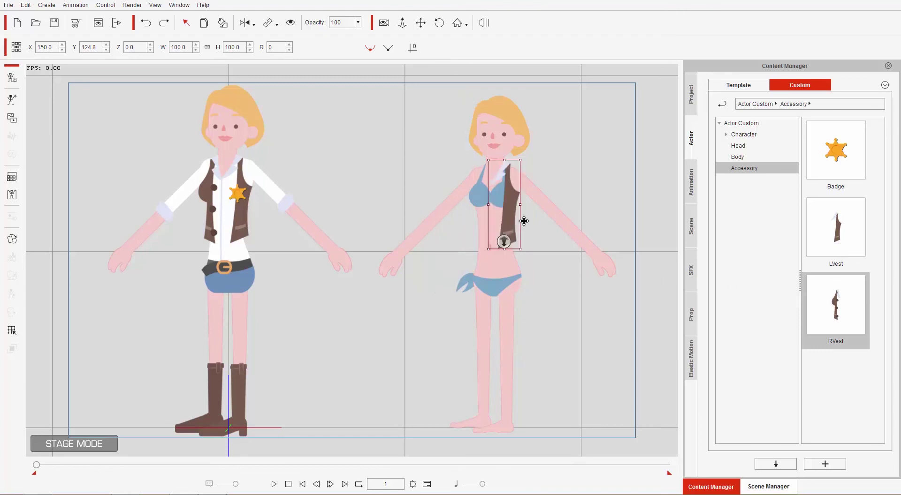
Apply the saved RVest and Badge accessories to the bikini character, undoing the badge applied while its RVest is selected
left_click(504, 277)
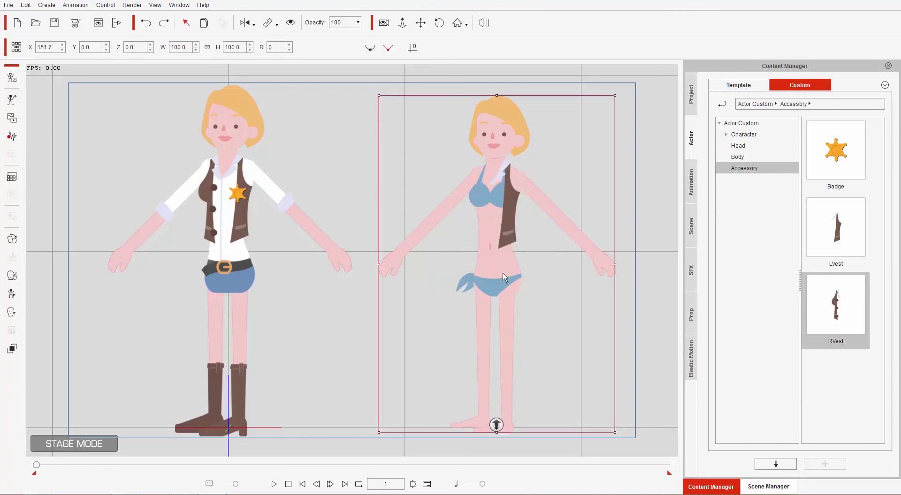
double_click(837, 291)
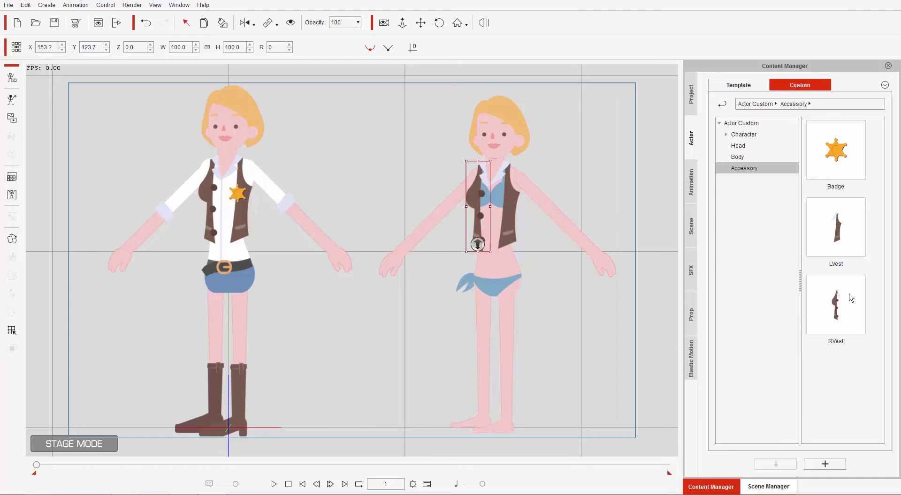
double_click(835, 155)
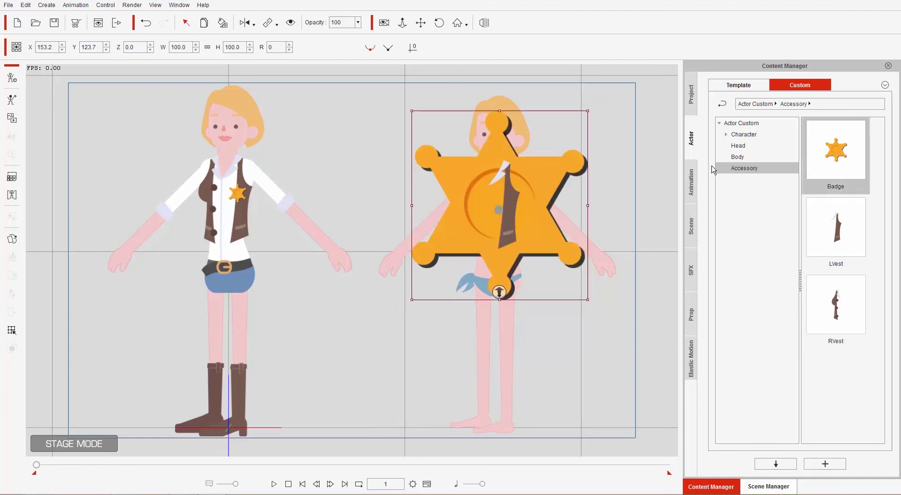
key("ctrl+z")
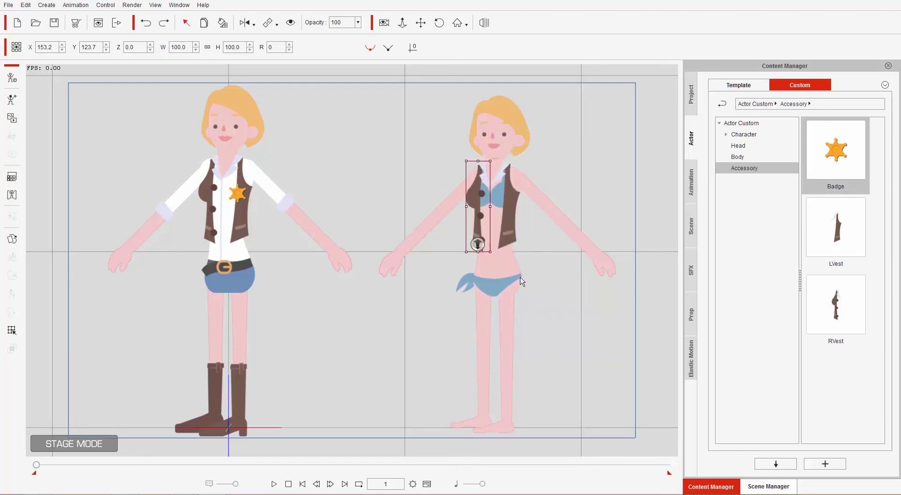
left_click(510, 302)
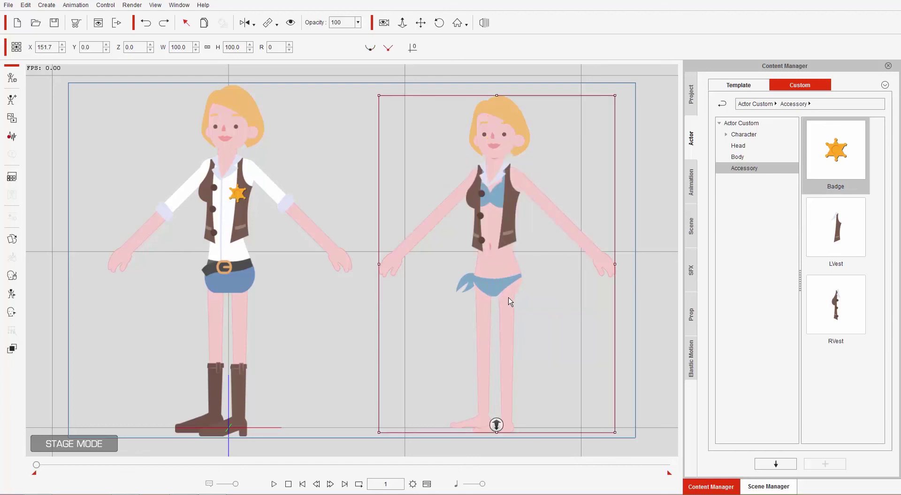
double_click(849, 148)
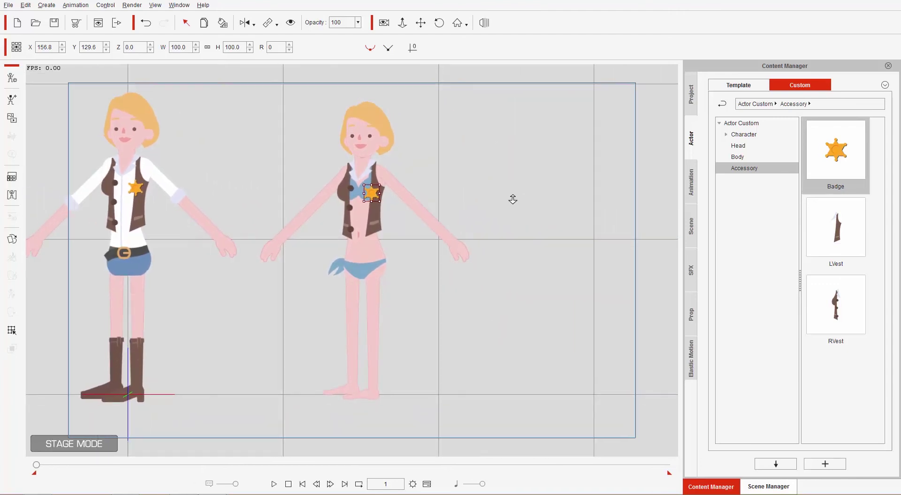
Add the Elastic Folks_Female_02_S template character beside the bikini character at about X 298.3, Y -8.6
left_click(736, 89)
left_click_drag(884, 169, 533, 237)
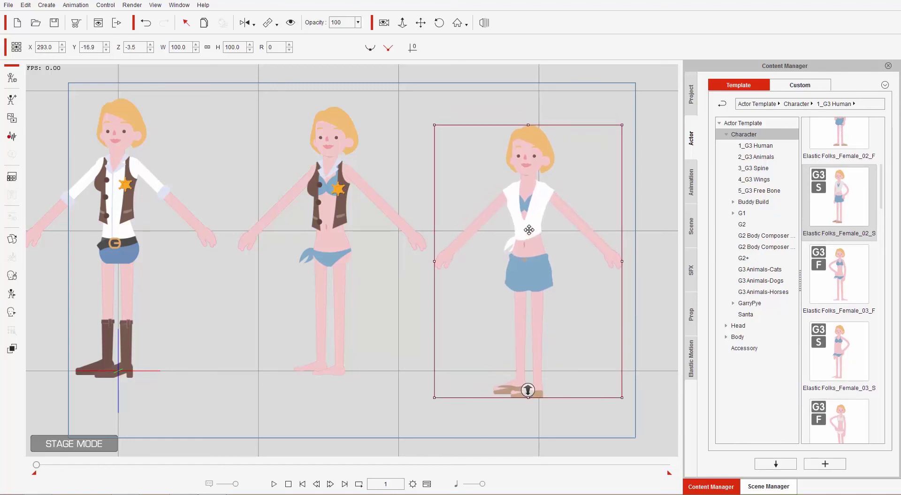
left_click_drag(529, 230, 536, 218)
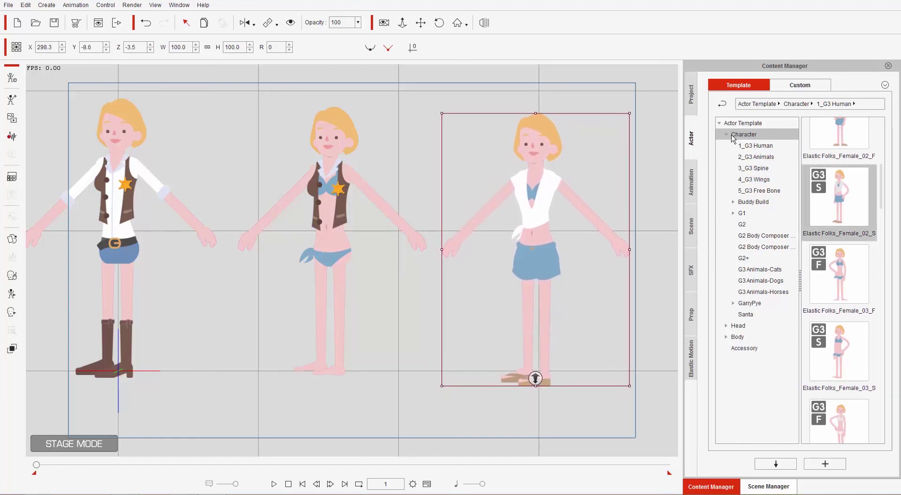
Apply the saved RVest and LVest custom accessories to the newly added character in the white tied top
left_click(797, 87)
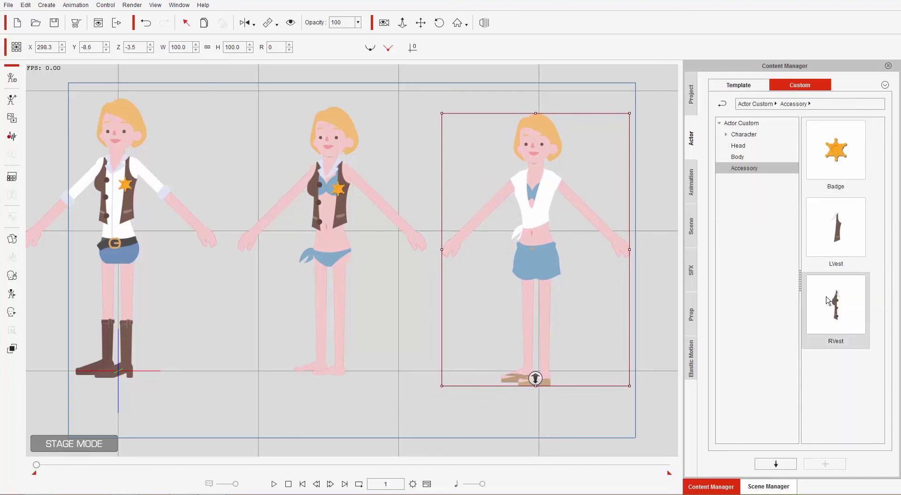
left_click_drag(826, 300, 546, 196)
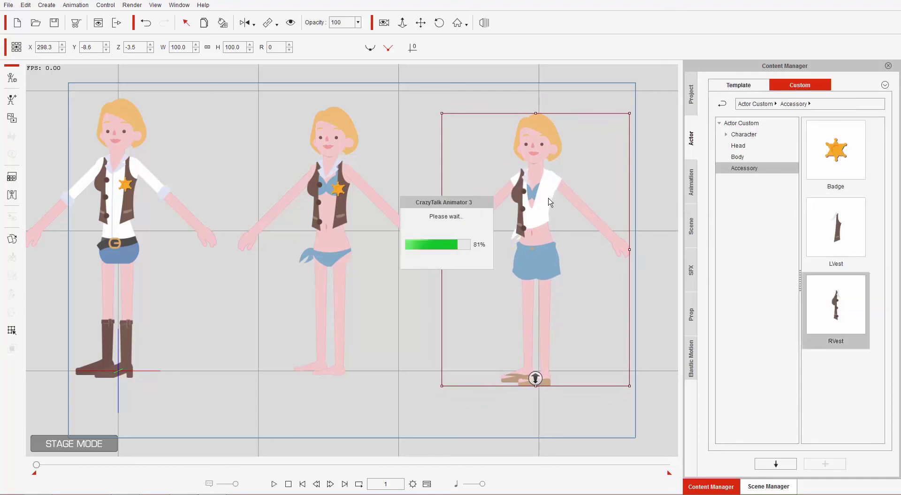
left_click(545, 196)
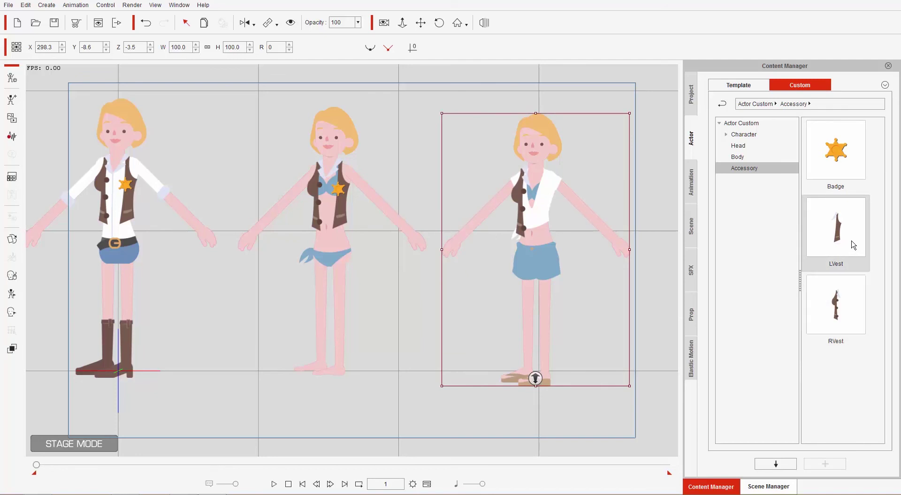
left_click_drag(844, 243, 535, 263)
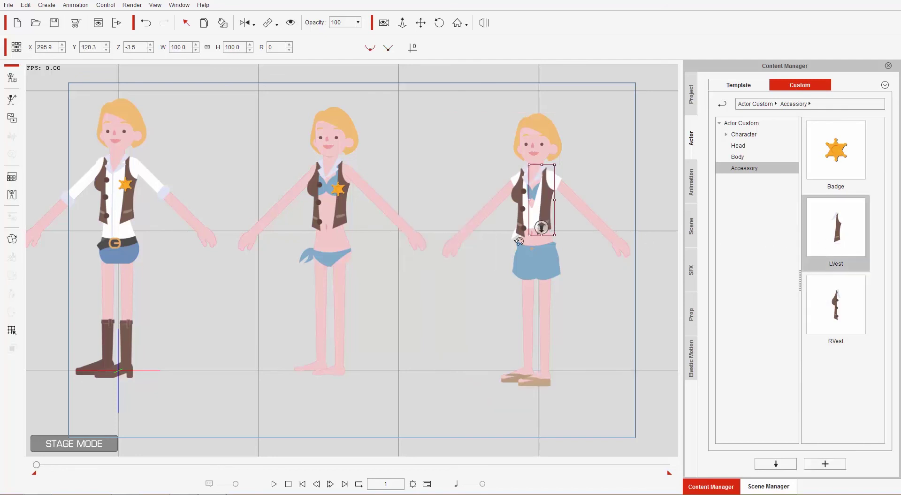
Apply the saved Badge custom accessory to the character in the white tied top
left_click(535, 265)
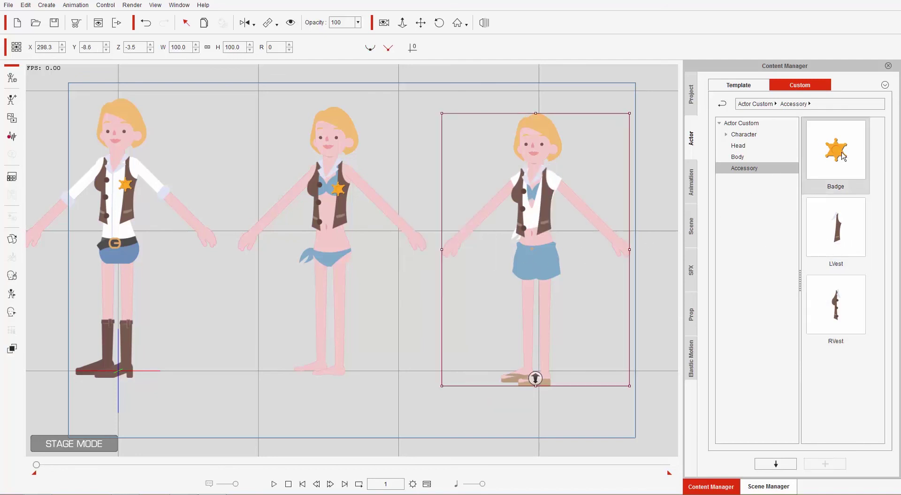
left_click_drag(843, 156, 542, 197)
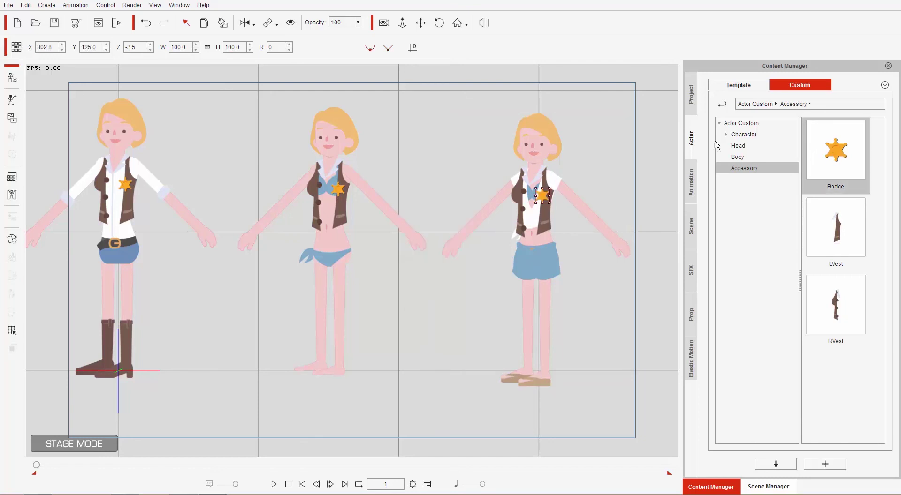
left_click(548, 257)
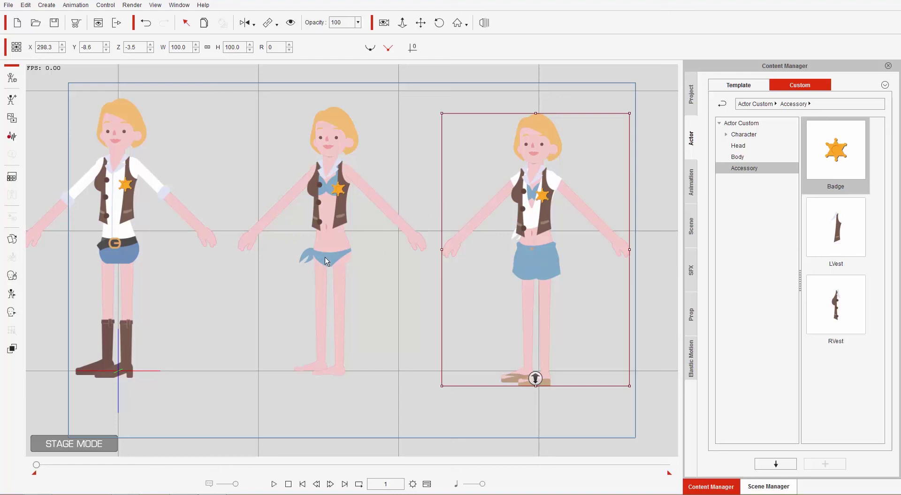
left_click_drag(225, 264, 249, 263)
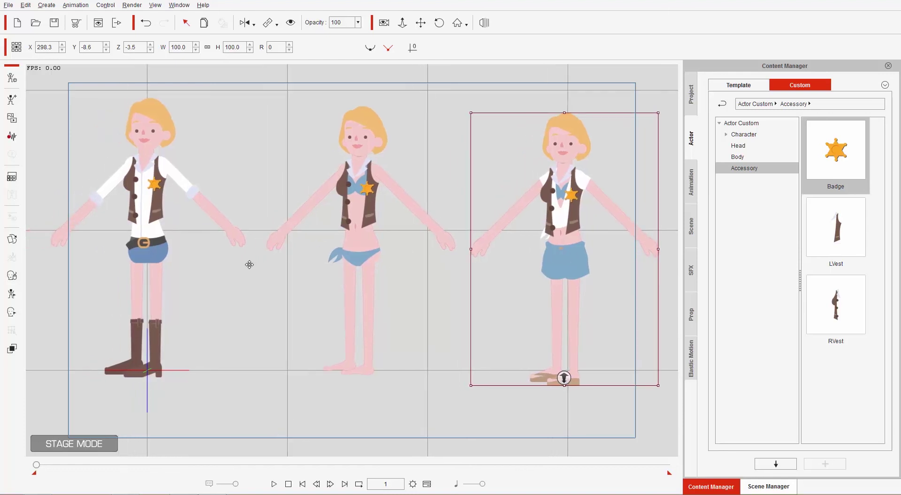
scroll(239, 276, "down", 1)
scroll(251, 281, "down", 1)
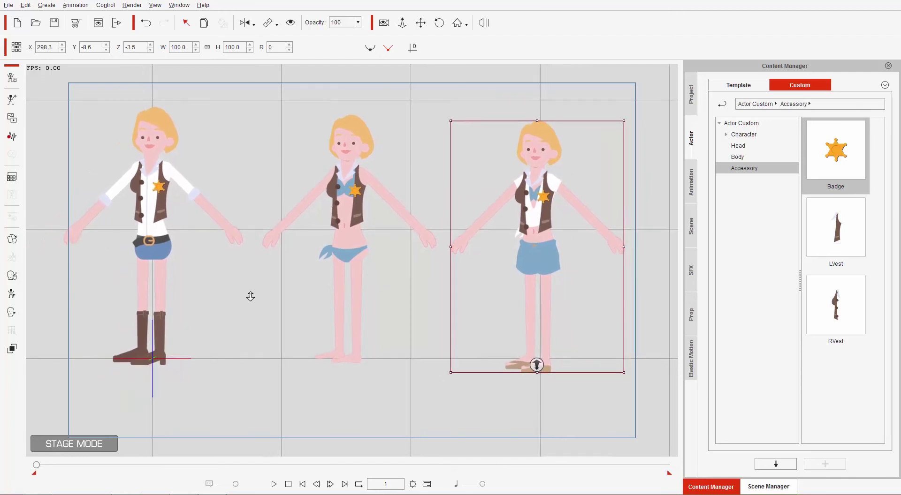
scroll(251, 291, "down", 1)
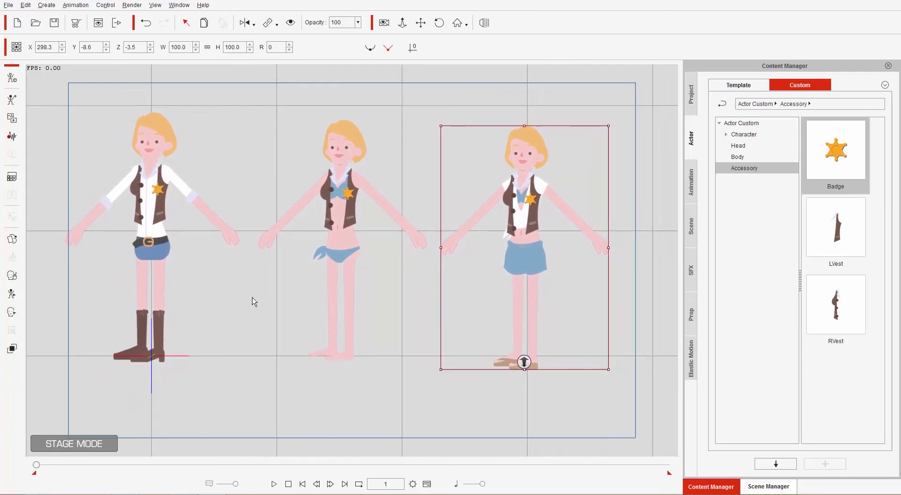